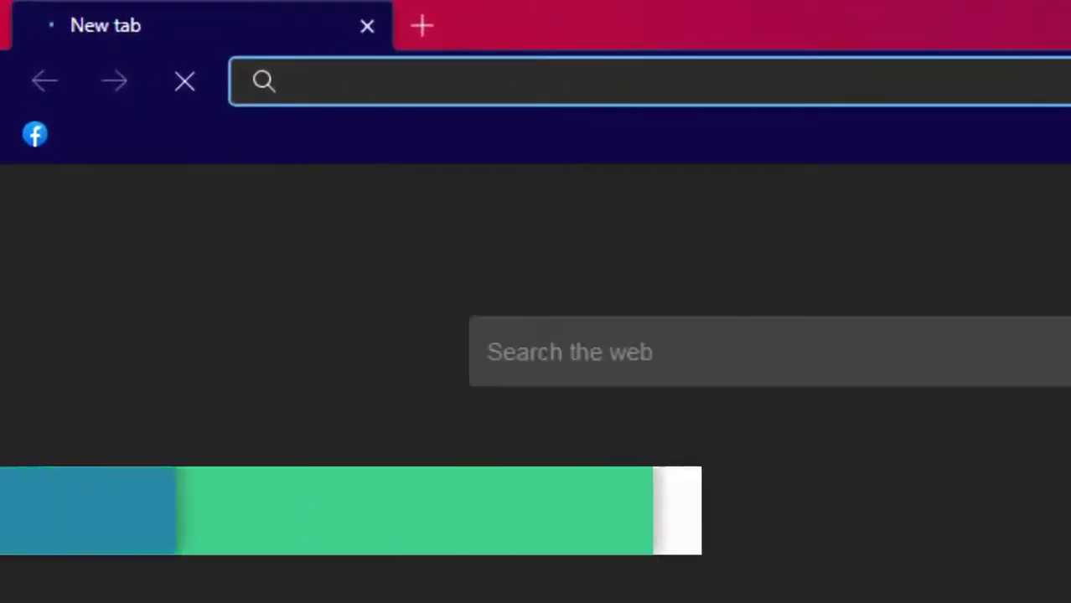
Open 1337x.to in the browser and search the site for "filmora x".
type("13")
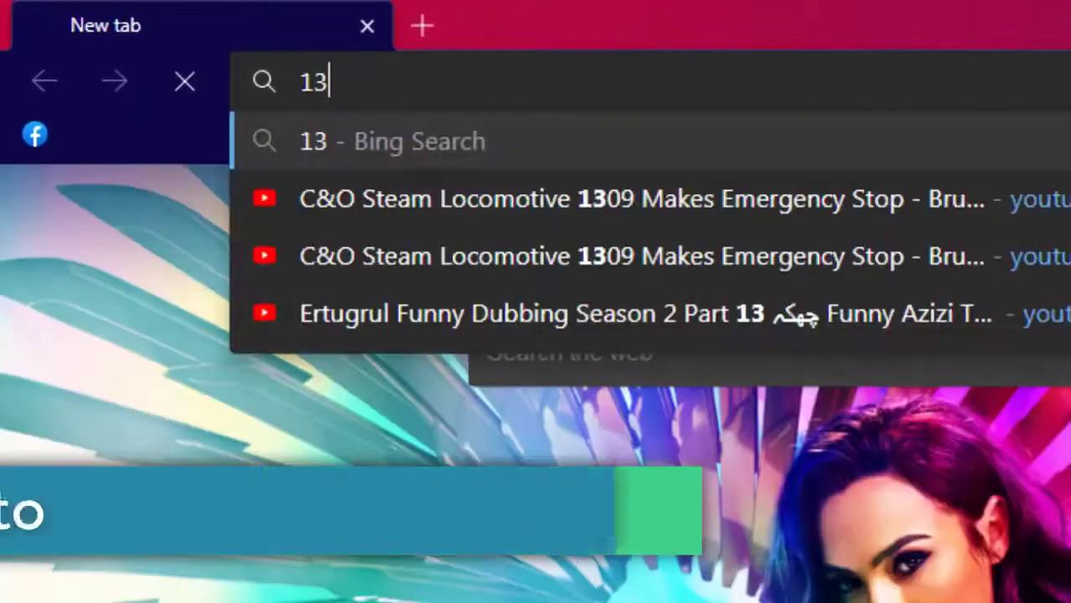
type("37x.to")
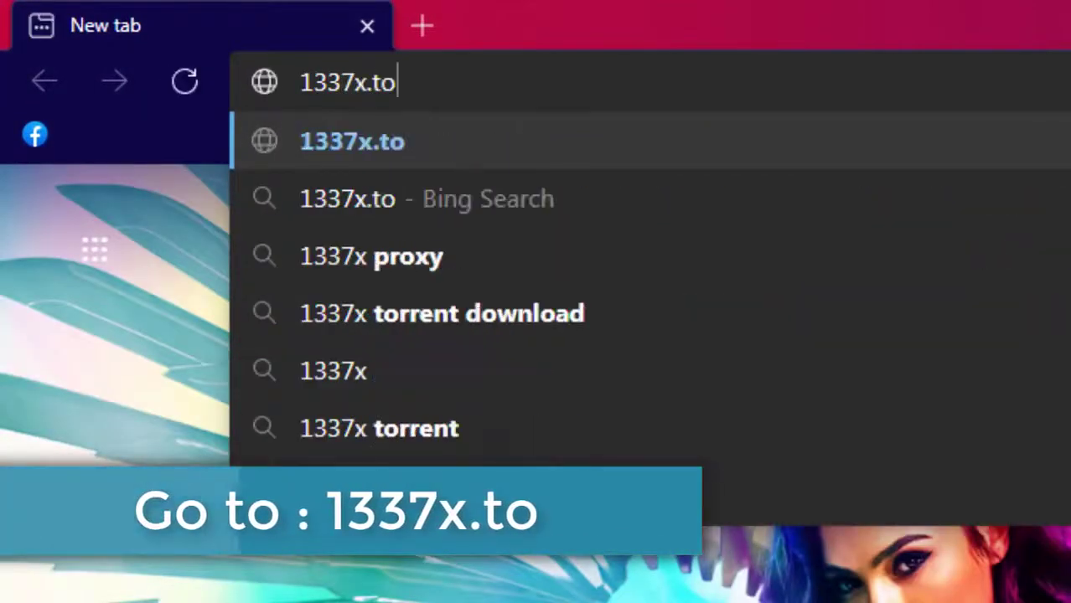
key("Return")
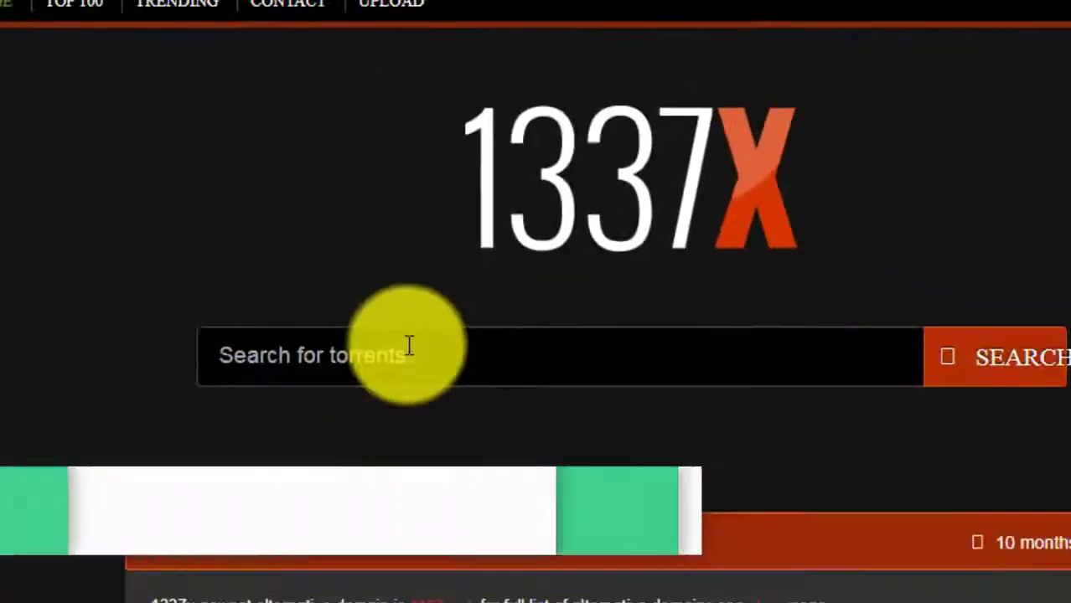
left_click(746, 553)
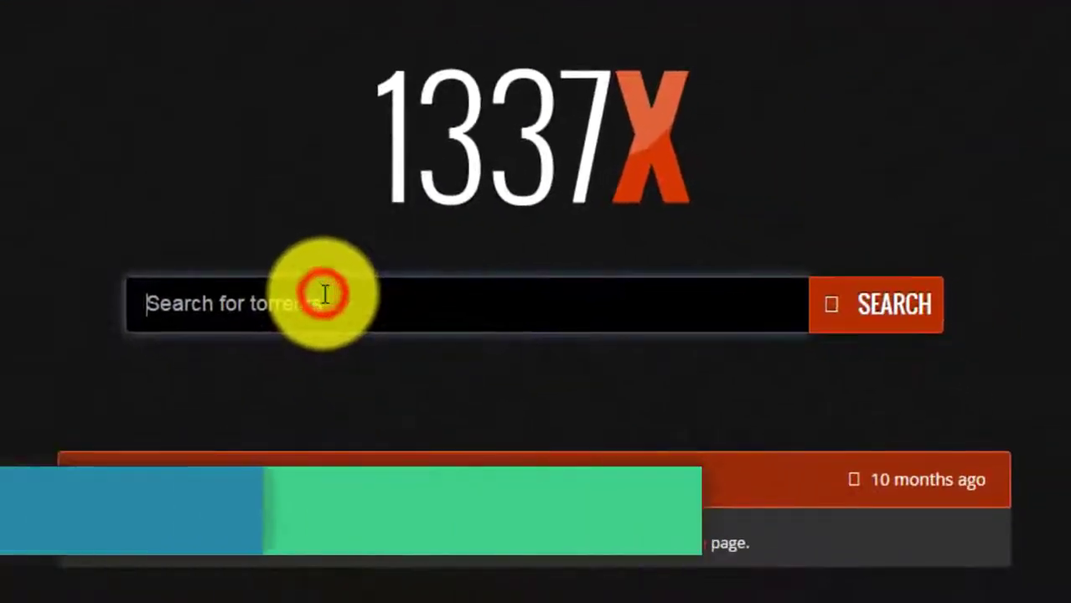
type("filmora x")
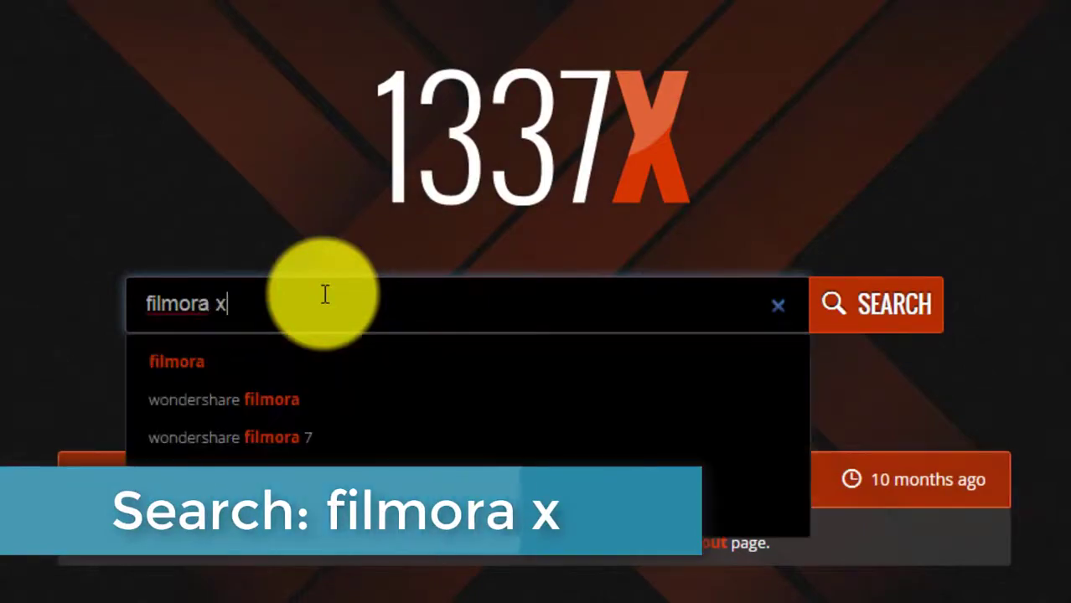
key("Return")
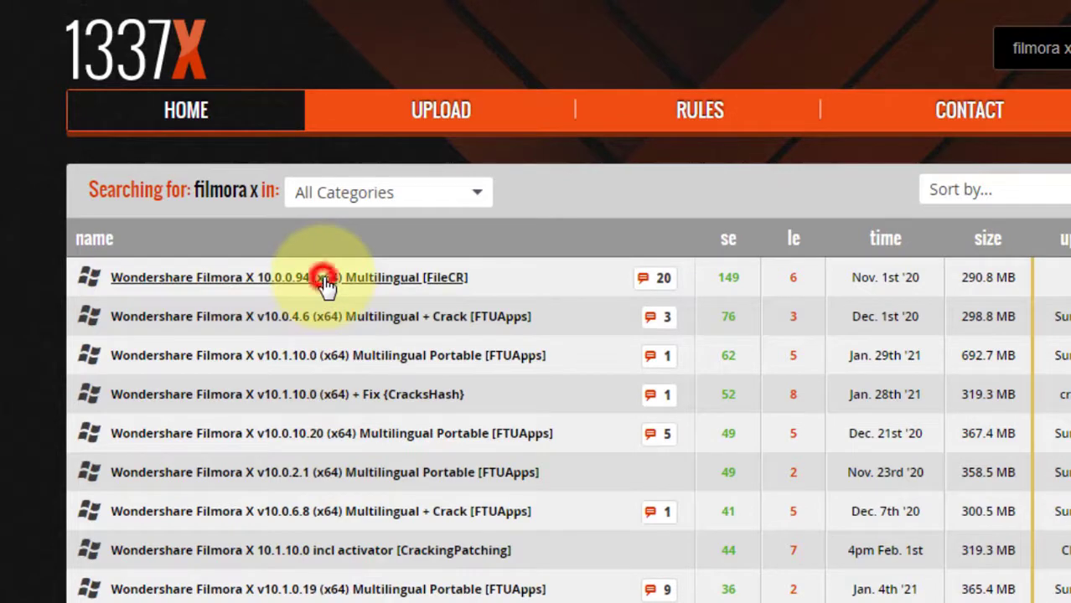
Open the Wondershare Filmora X 10.0.0.94 (x64) Multilingual [FileCR] torrent and start its magnet download in Free Download Manager with all files selected.
left_click(326, 285)
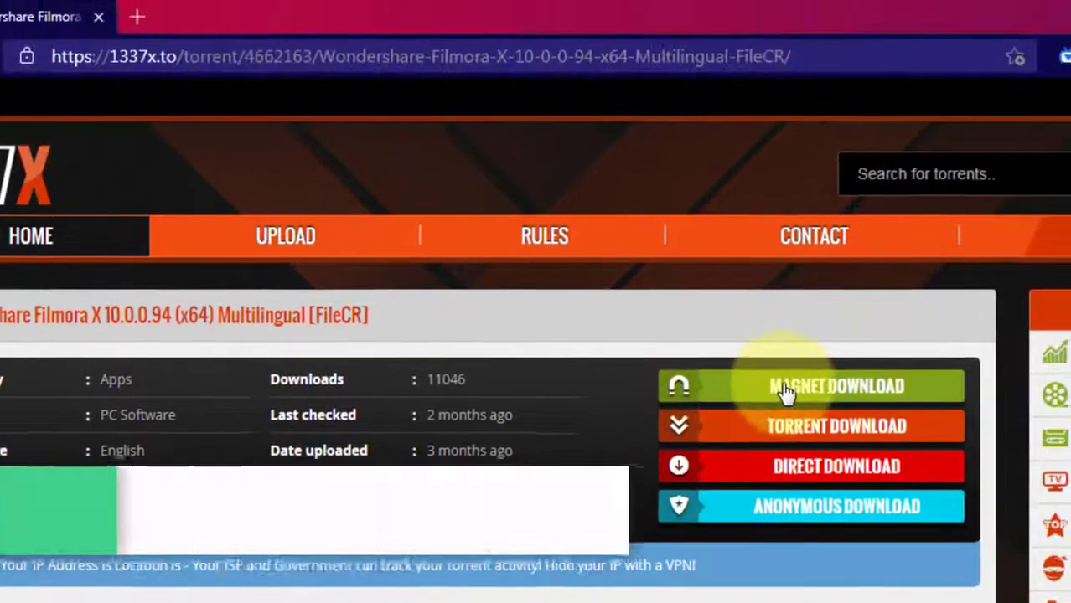
left_click(882, 312)
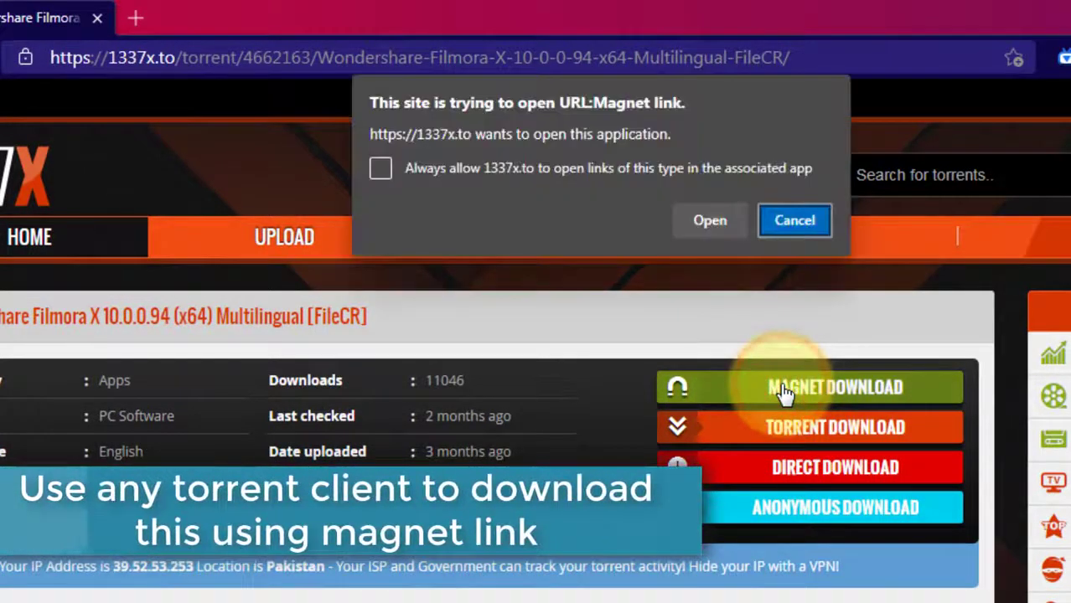
left_click(709, 225)
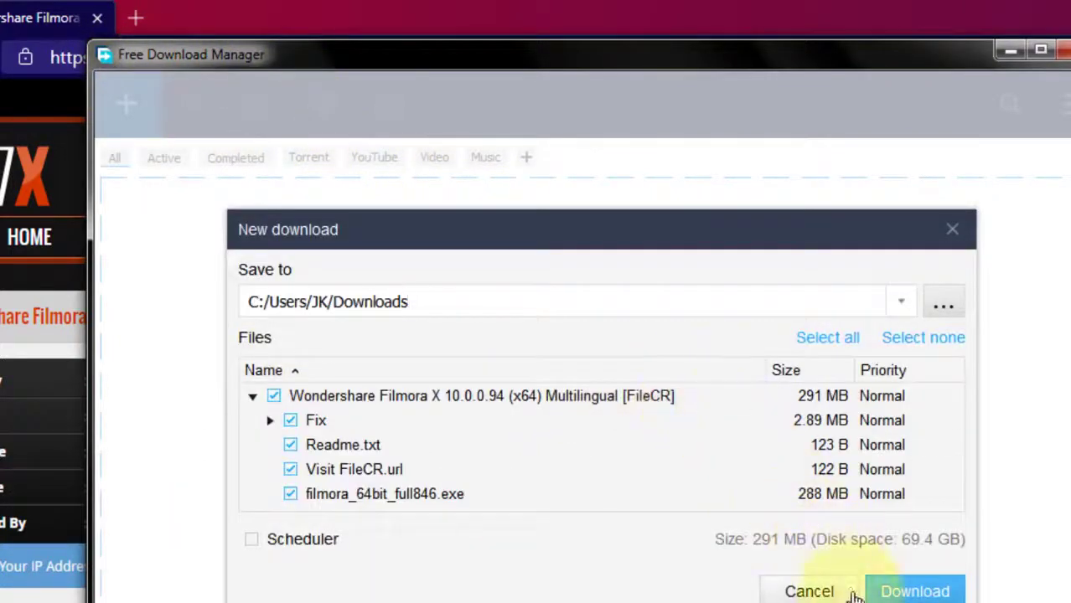
left_click(918, 592)
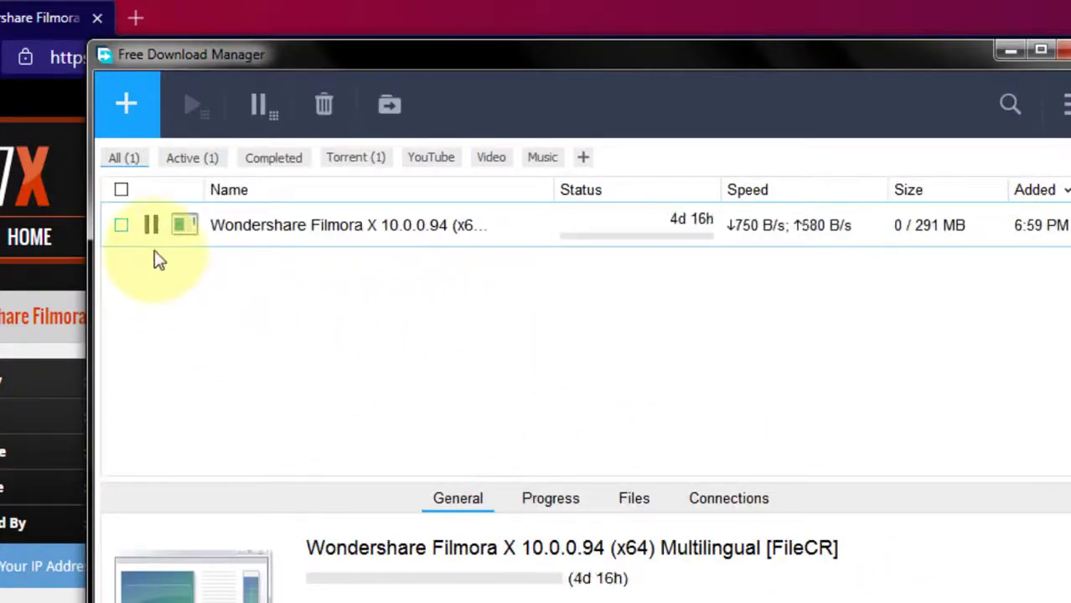
Pause the Filmora X download and close the download manager and the browser.
left_click(150, 226)
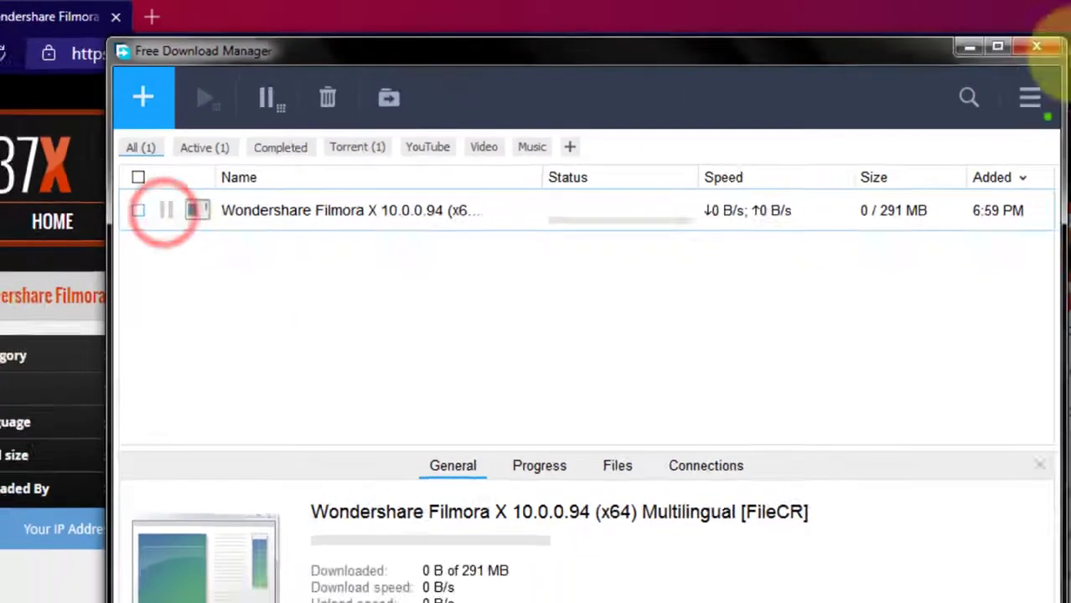
left_click(1036, 46)
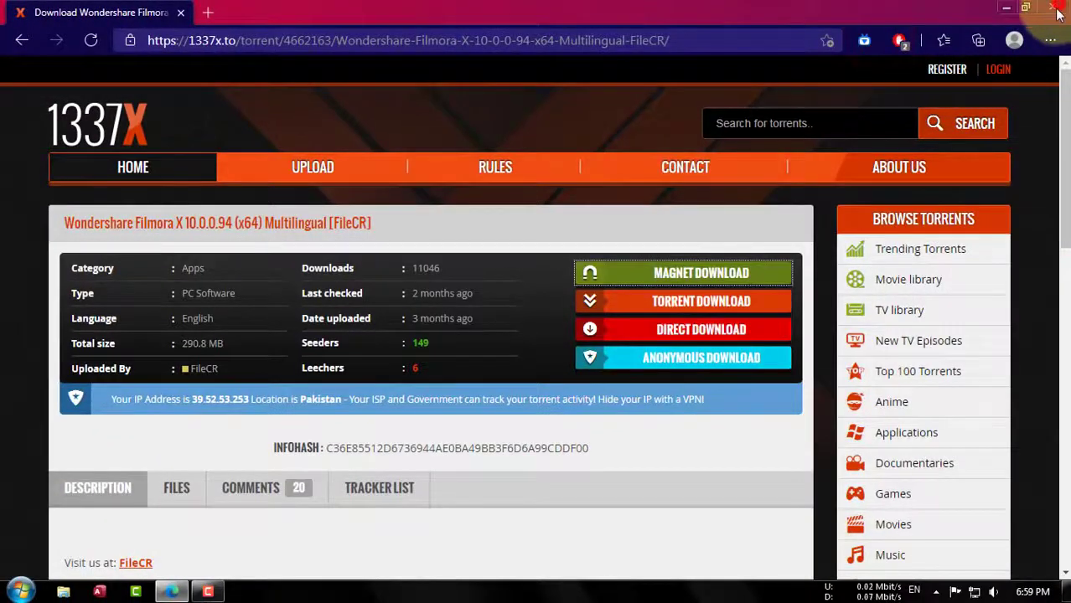
left_click(1056, 9)
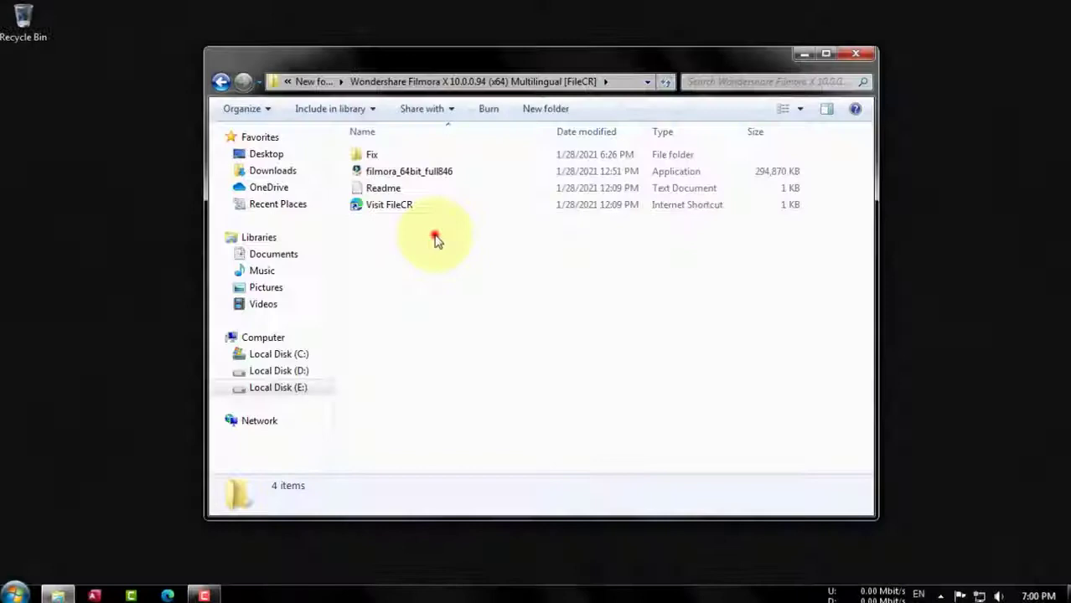
left_click_drag(436, 241, 402, 152)
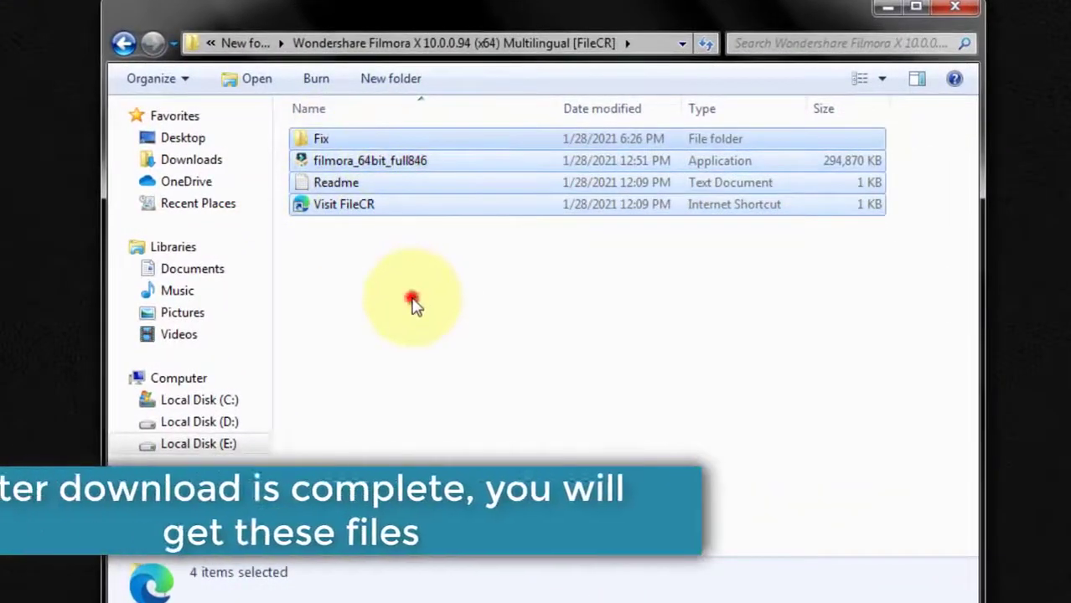
right_click(414, 304)
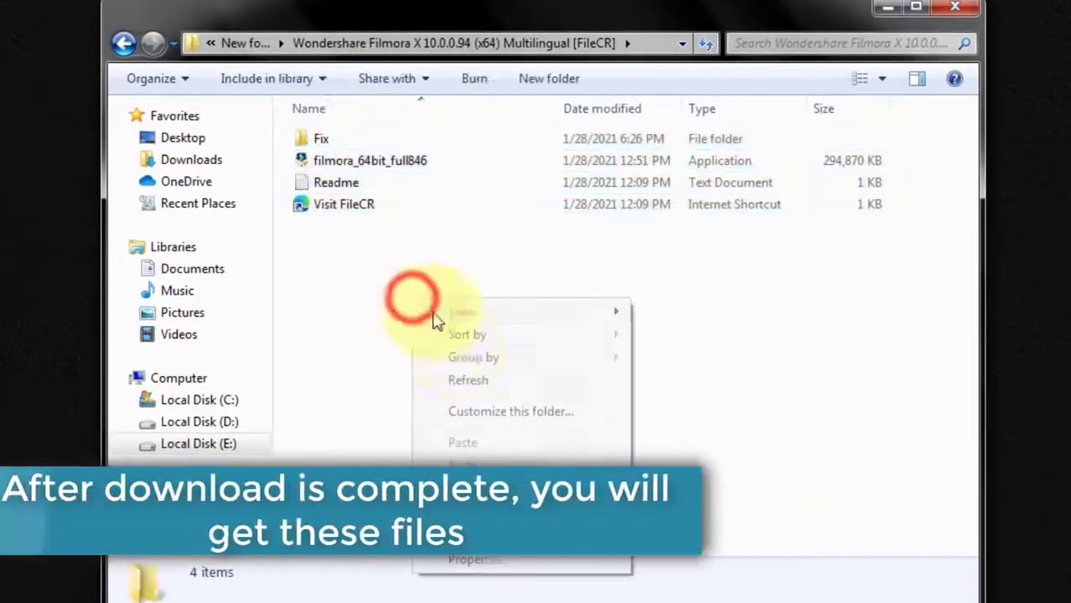
left_click(466, 379)
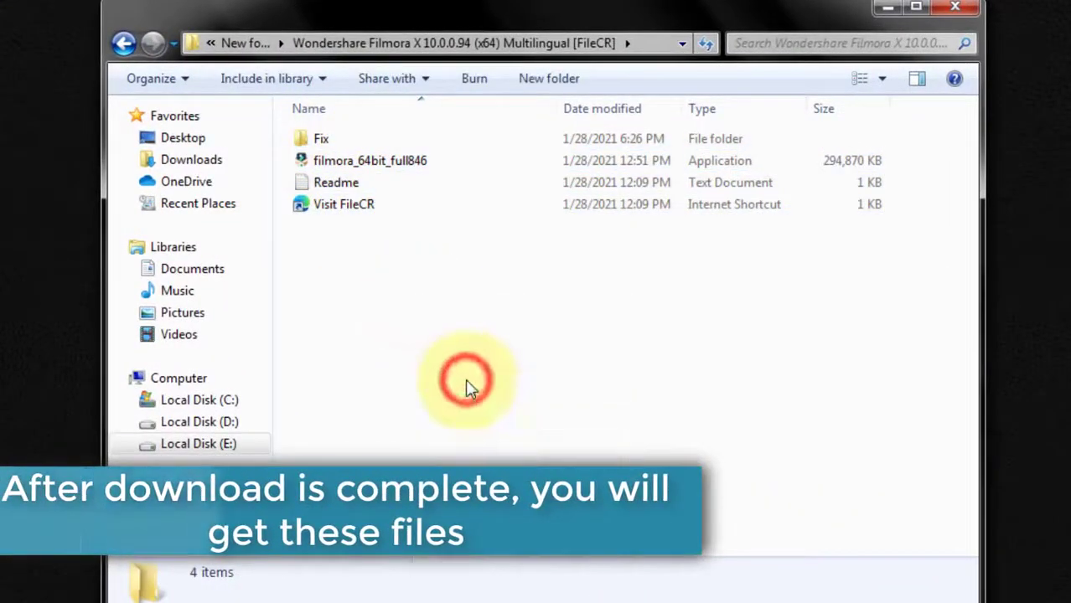
Run the filmora_64bit_full846 setup in English, accept the license agreement and start the installation.
left_click(387, 163)
right_click(418, 158)
left_click(423, 168)
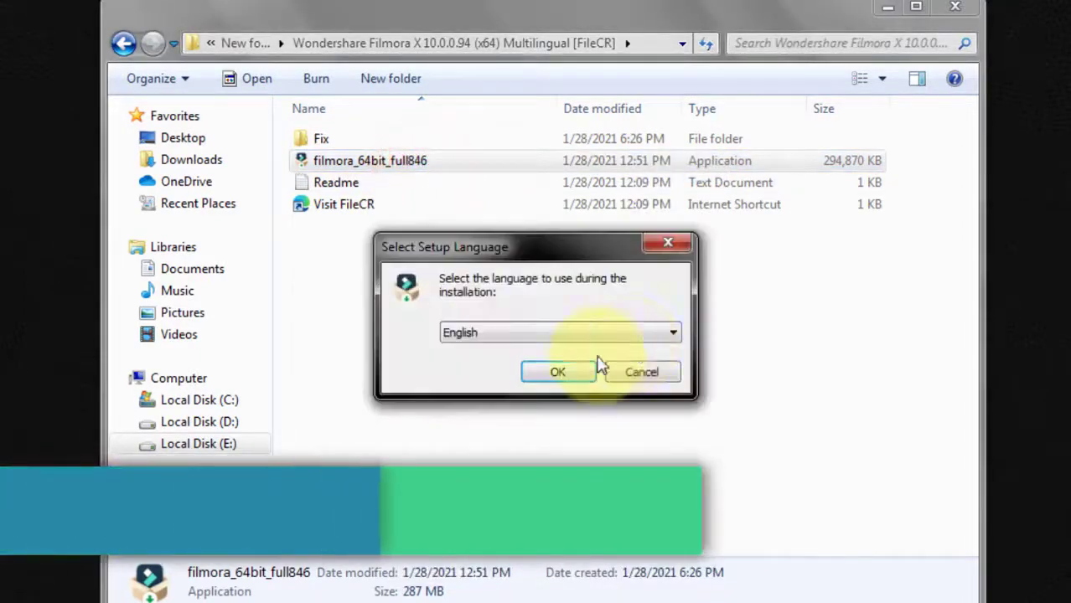
left_click(554, 371)
left_click(600, 413)
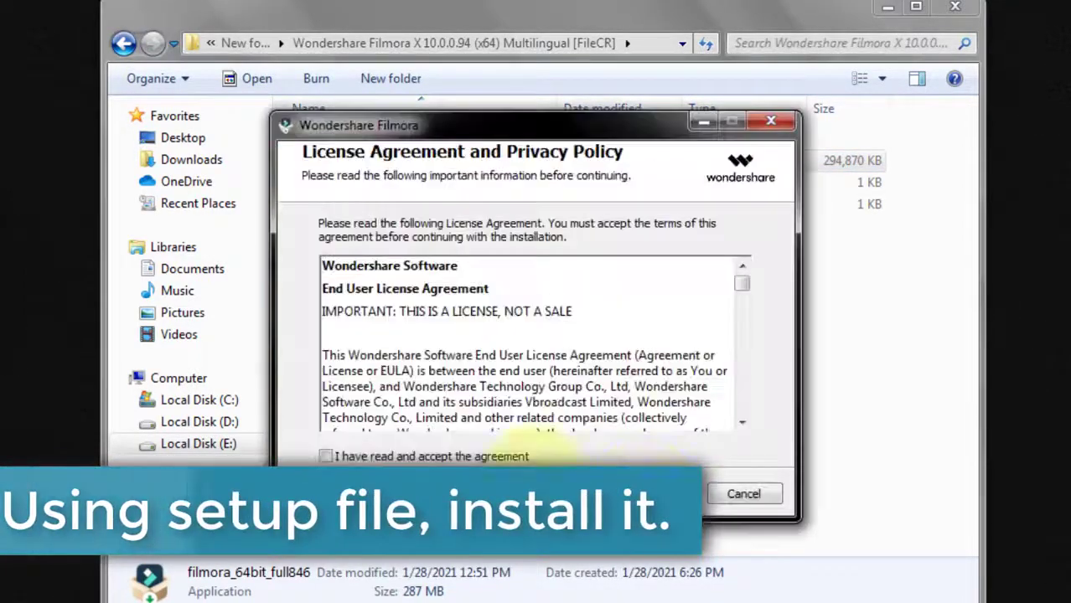
left_click(486, 452)
left_click(650, 486)
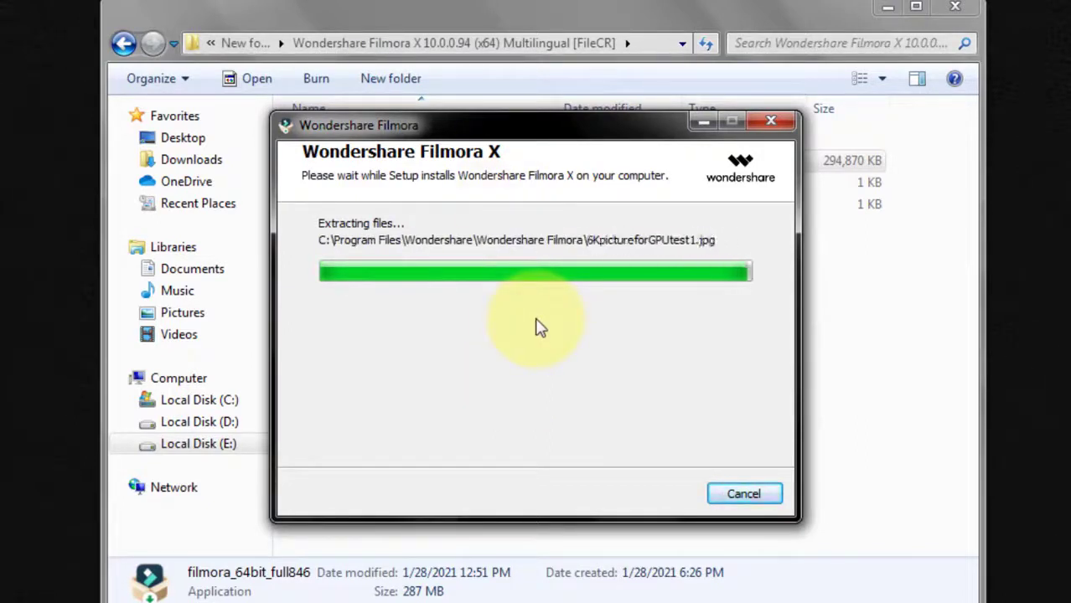
Opt out of the User Experience Improvement Program and launch Filmora X, clearing the setup folder window out of the way.
left_click(452, 302)
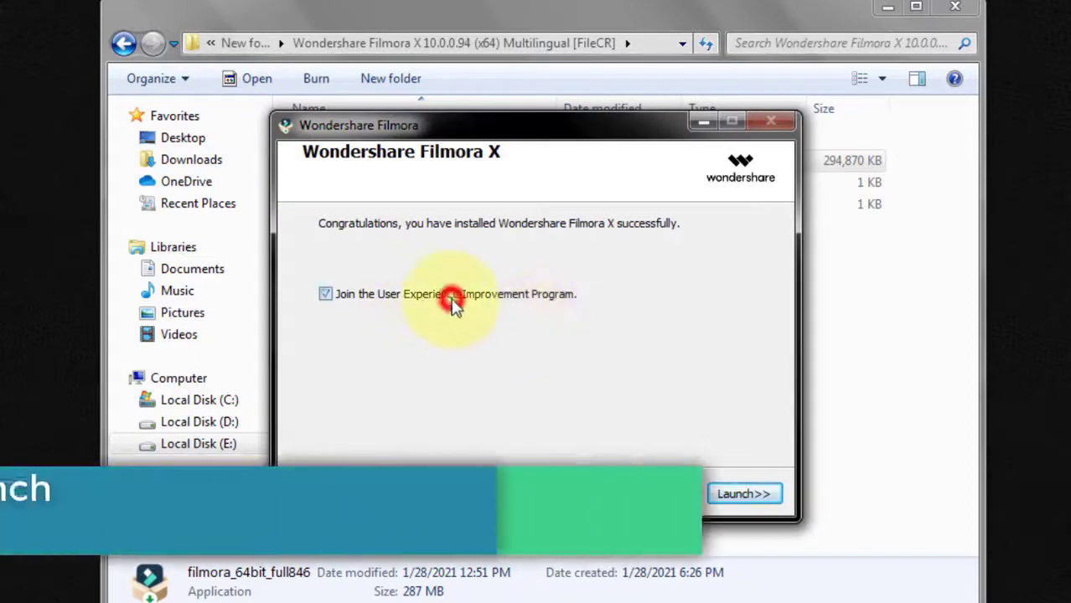
left_click(740, 496)
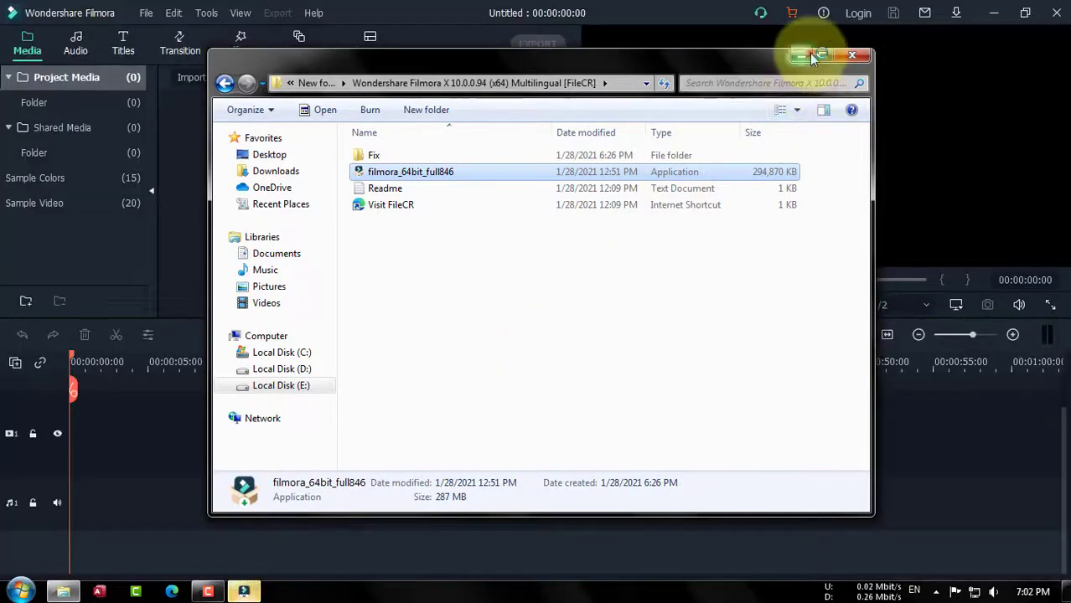
left_click(806, 55)
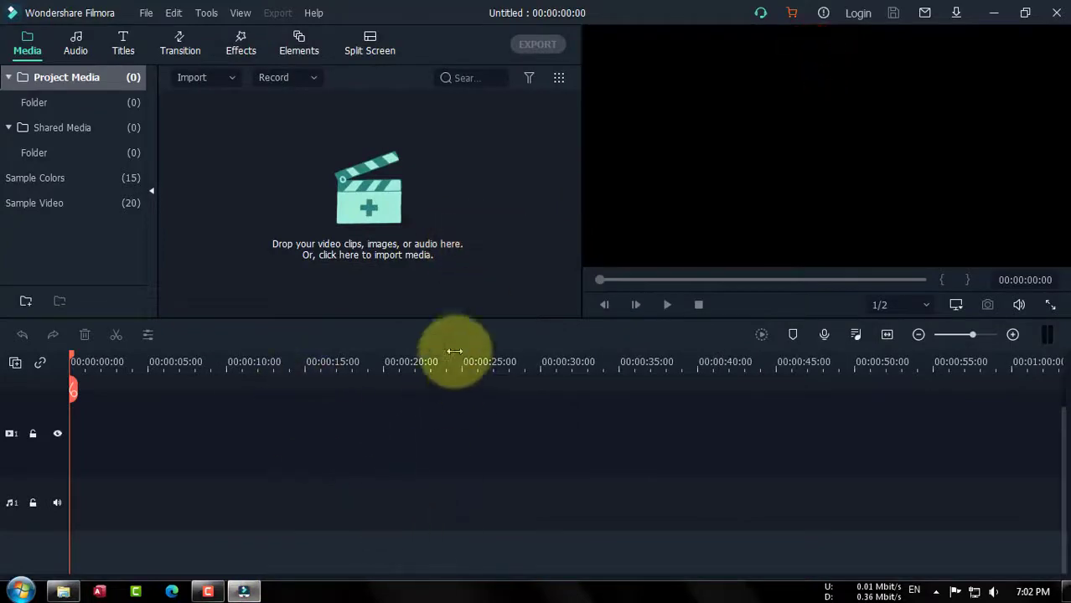
Import the Koala, Lighthouse, Penguins and Tulips images from Sample Pictures and add all four to a new timeline track.
left_click(355, 207)
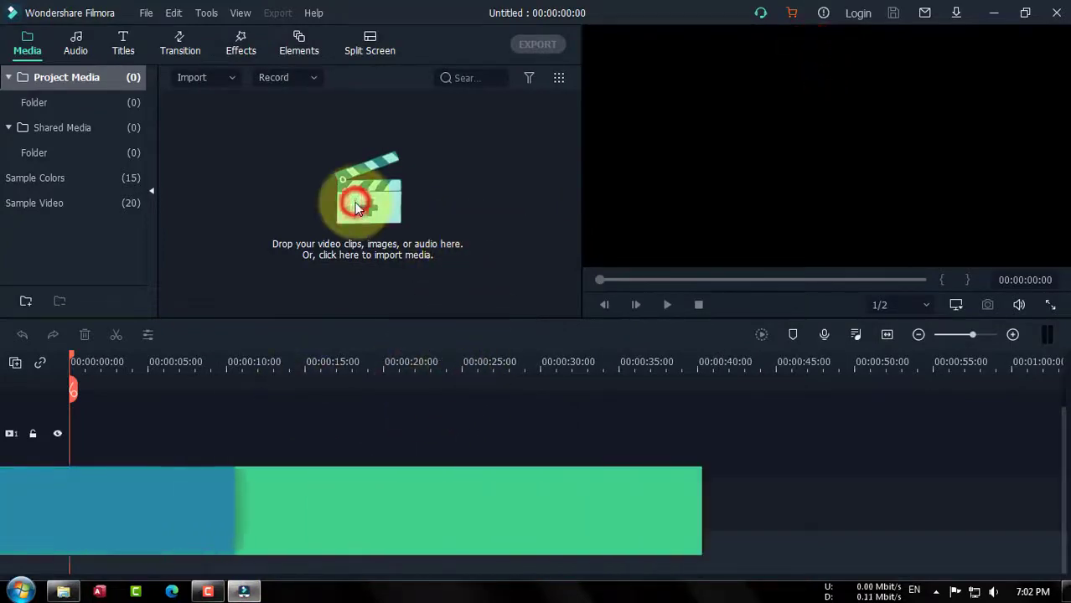
left_click_drag(243, 204, 445, 276)
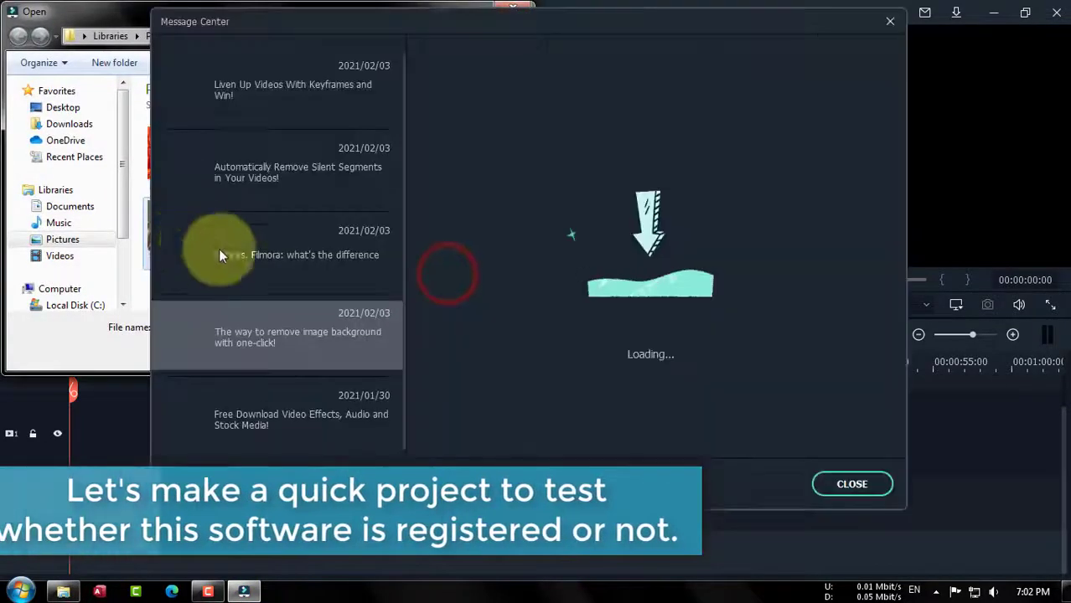
left_click(880, 481)
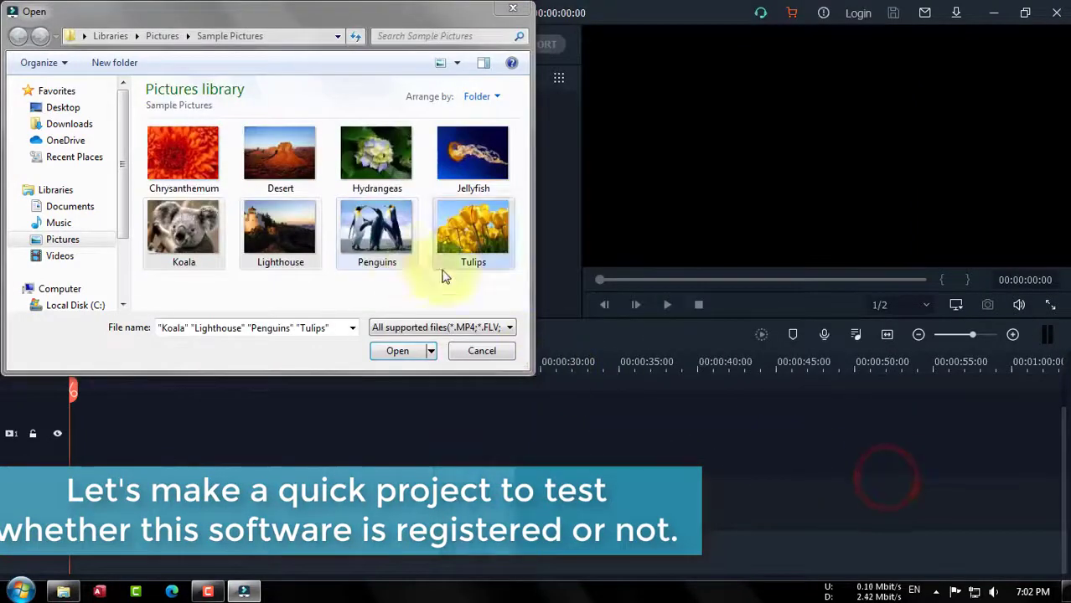
left_click_drag(495, 294, 191, 235)
left_click(397, 350)
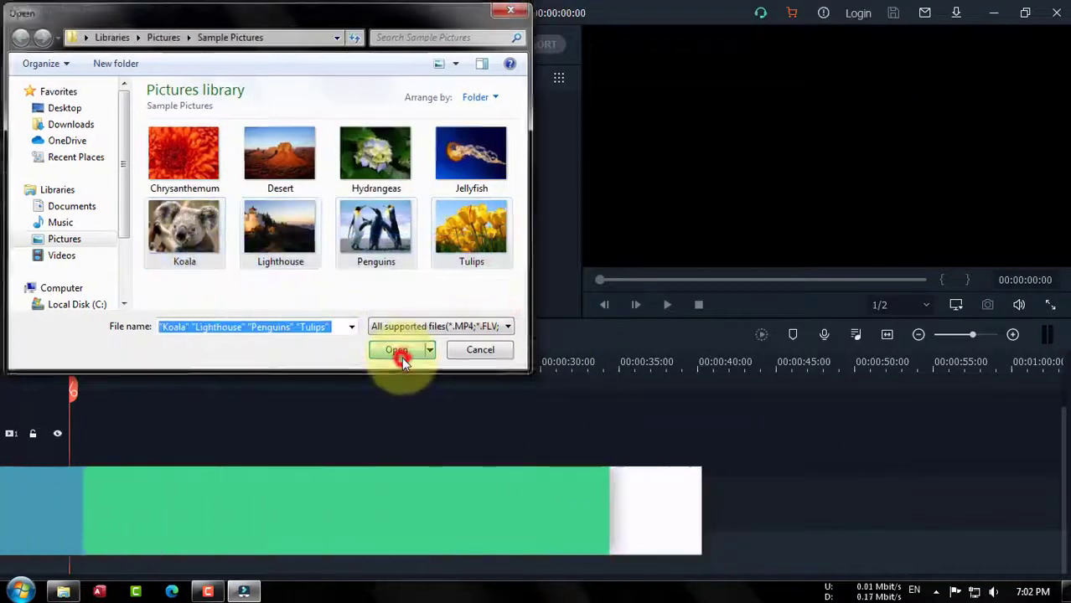
right_click(350, 143)
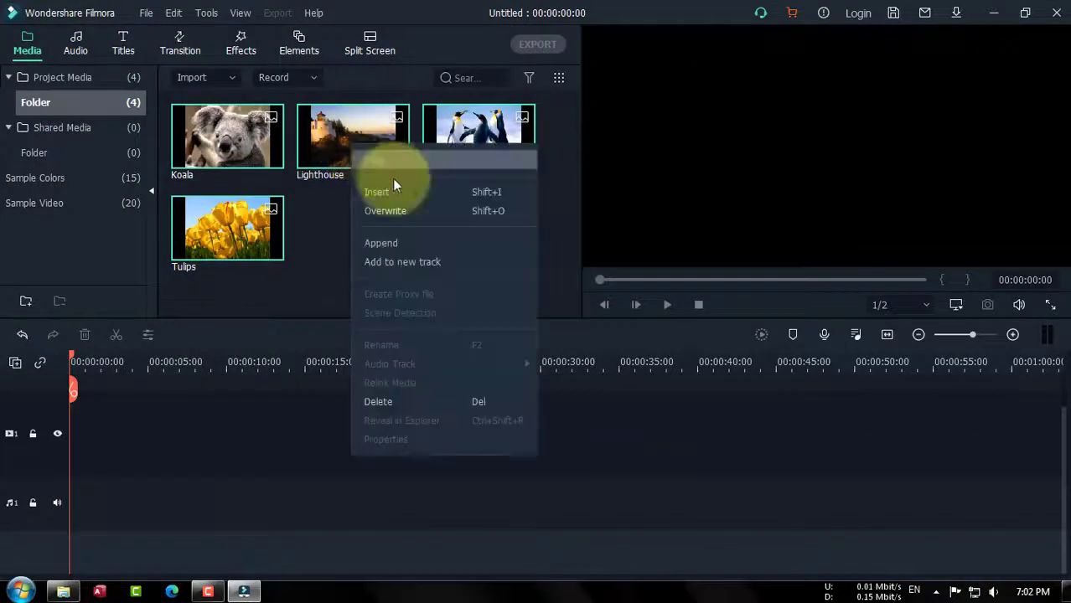
left_click(414, 266)
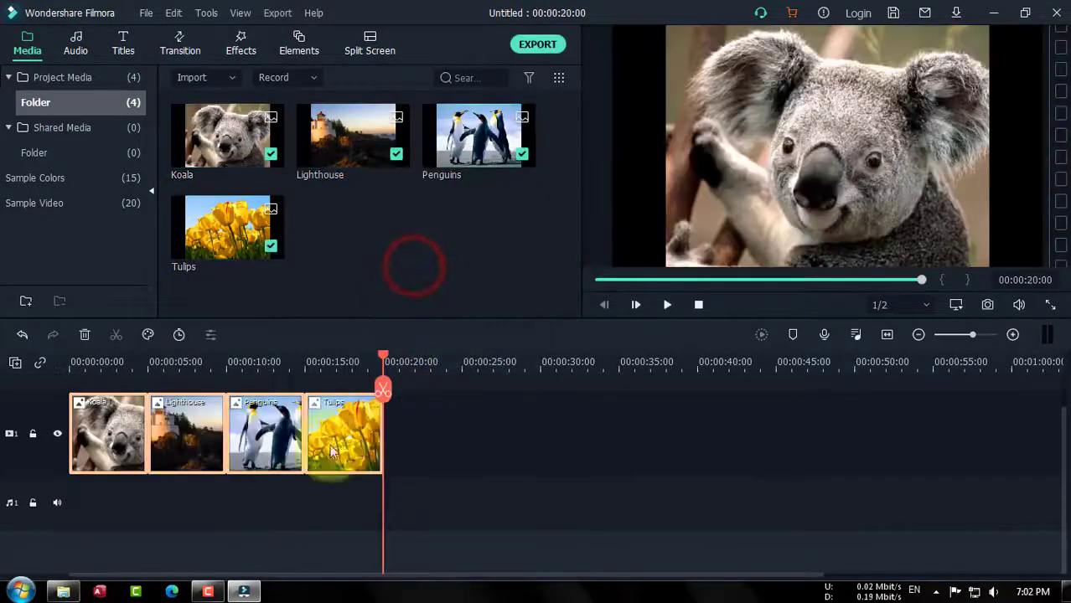
Try to export the project, dismiss the purchase offer and quit Filmora.
left_click(541, 45)
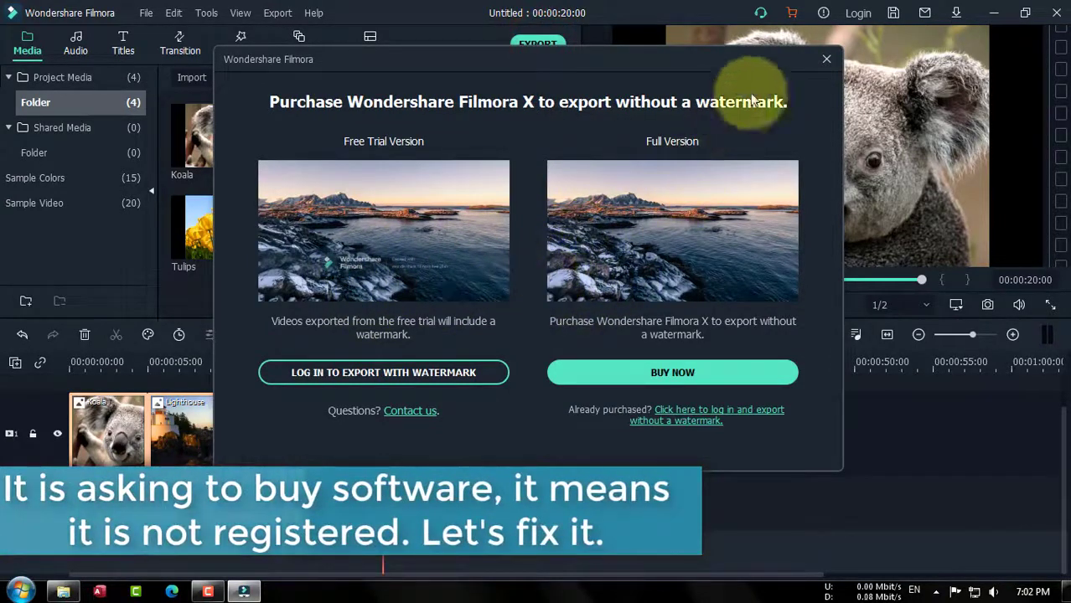
left_click(822, 61)
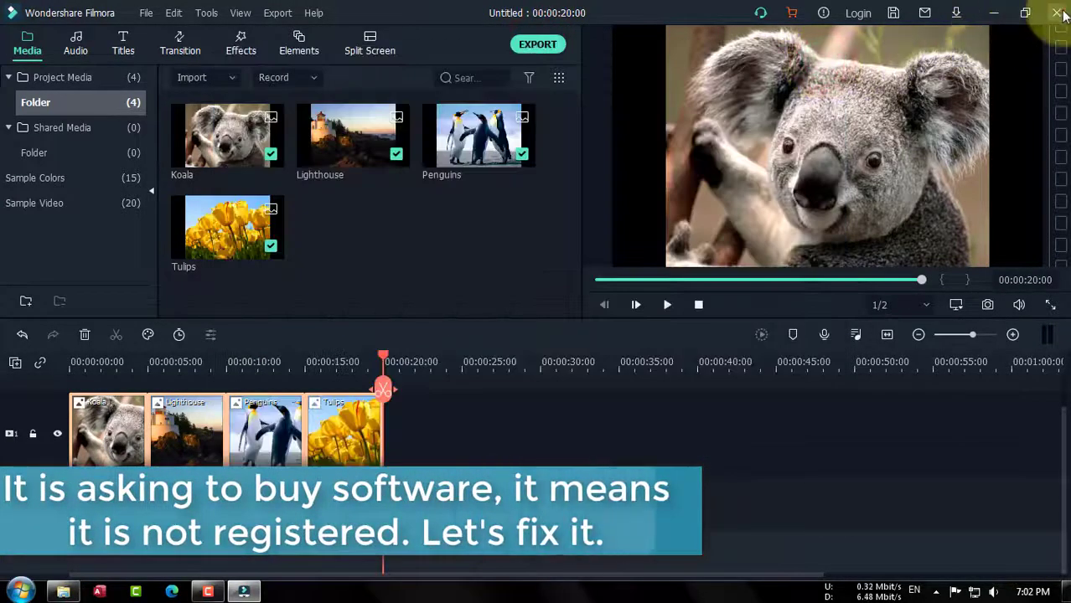
left_click(1059, 12)
left_click(655, 300)
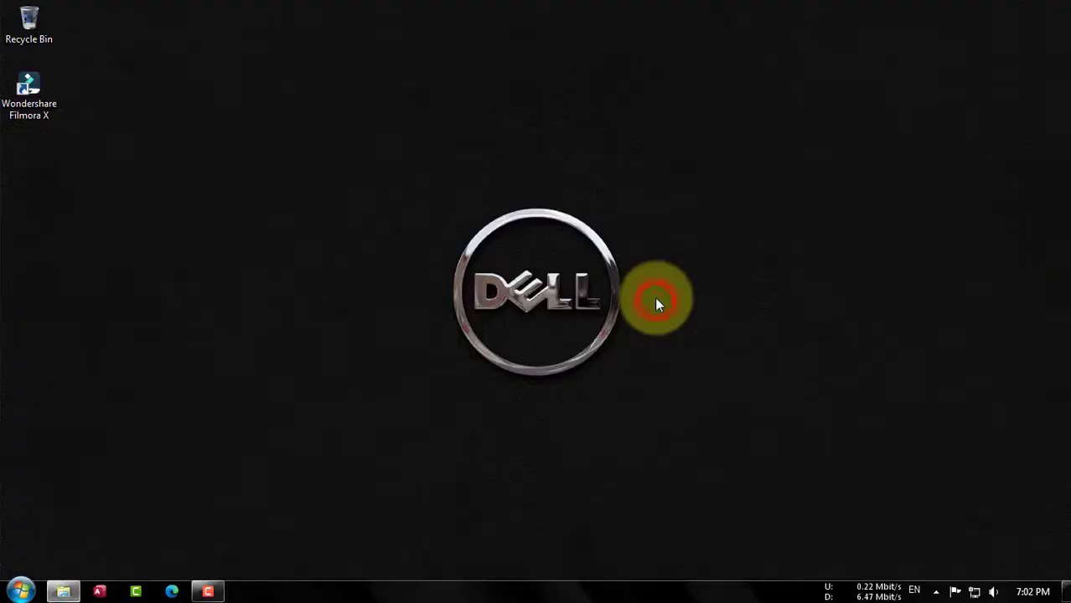
right_click(372, 242)
left_click(419, 288)
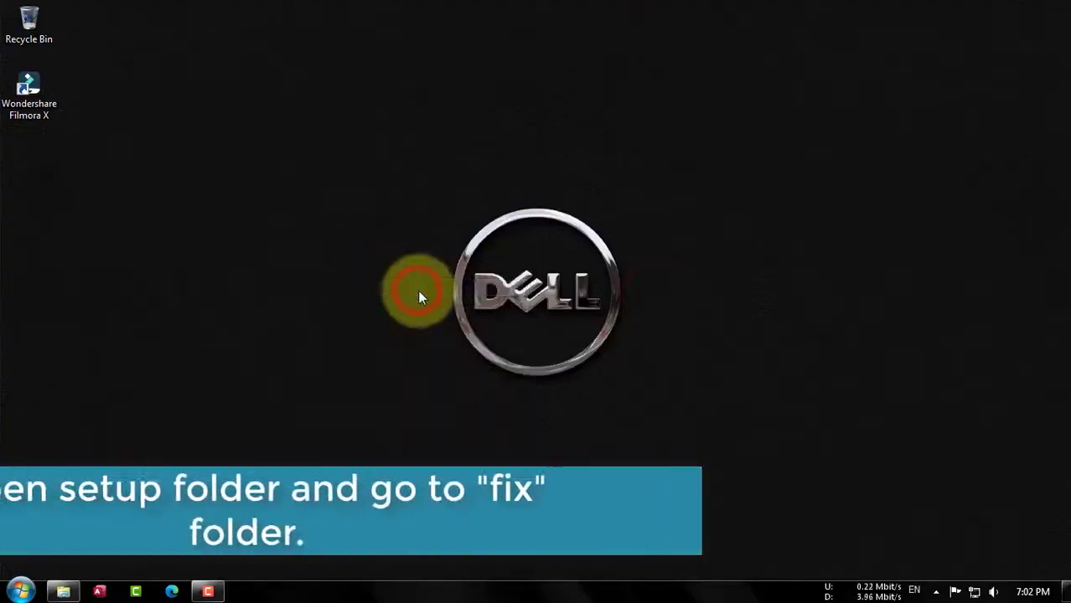
Copy all three files from the Fix subfolder of the downloaded Filmora X setup folder.
left_click(76, 586)
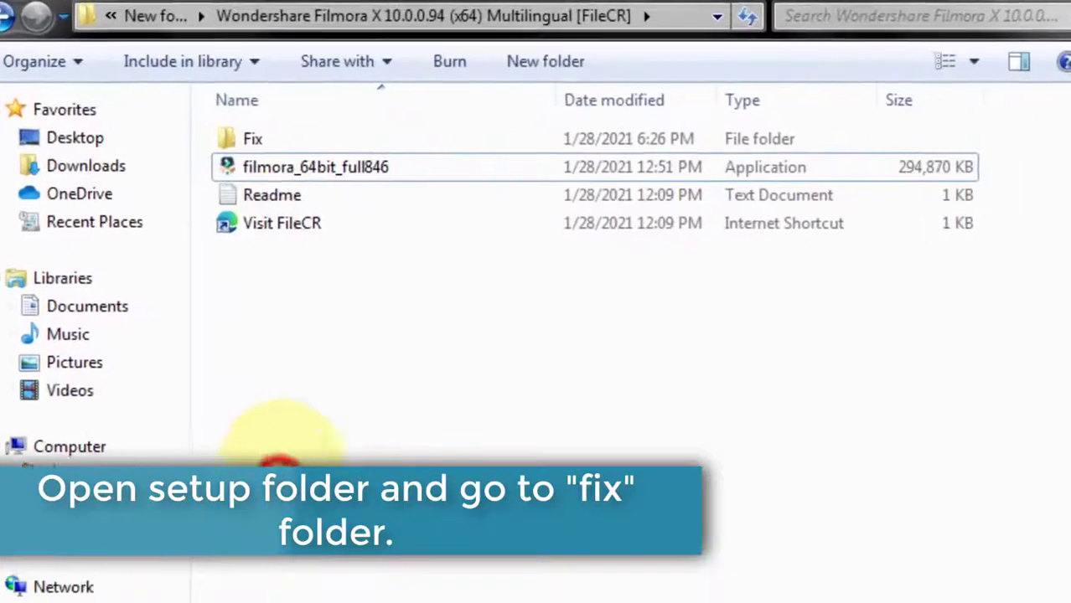
double_click(256, 139)
left_click_drag(310, 251, 303, 141)
right_click(274, 172)
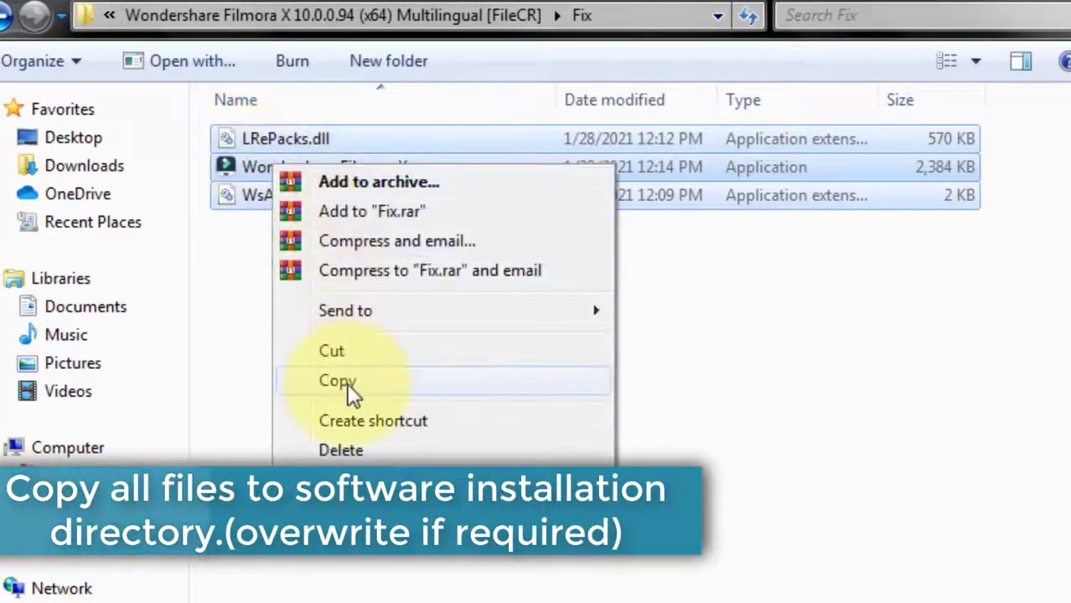
left_click(347, 383)
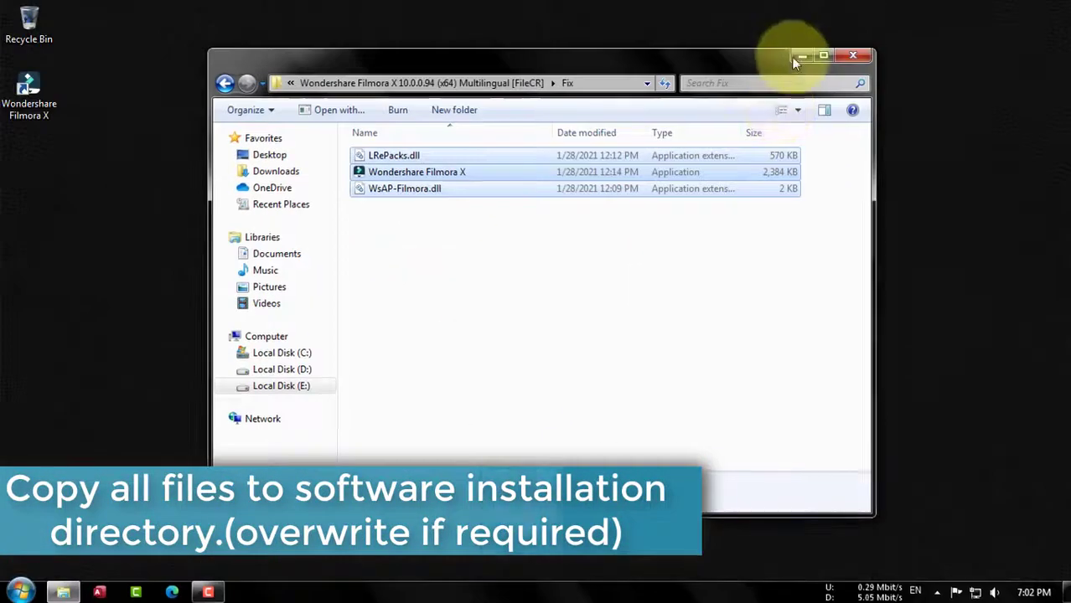
Clear the Fix folder window away and open the Filmora X shortcut's file location, C:\Program Files\Wondershare\Wondershare Filmora, showing its full path.
left_click(893, 12)
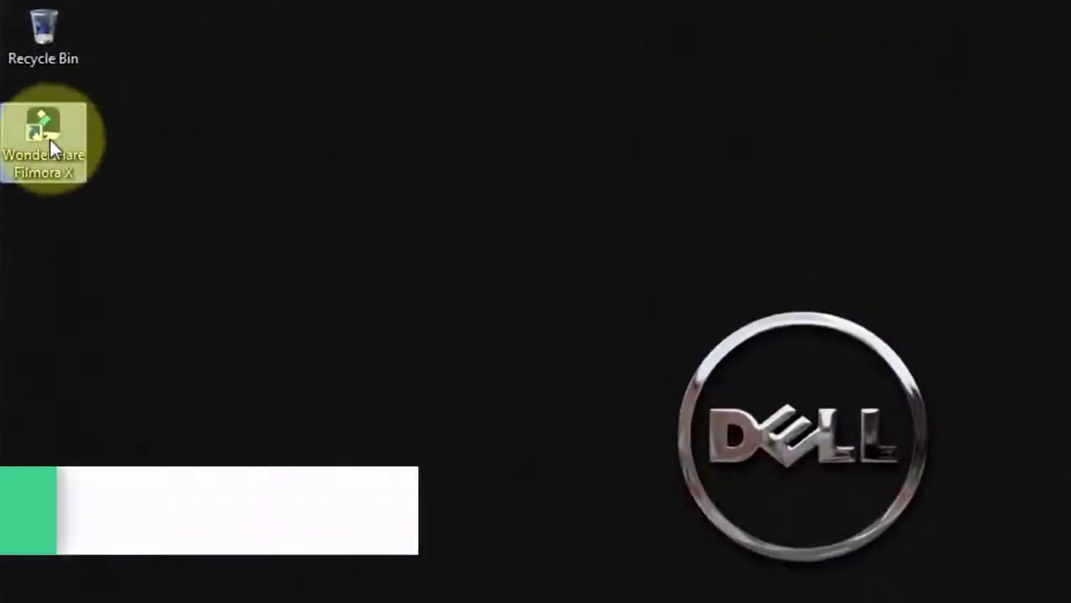
right_click(51, 139)
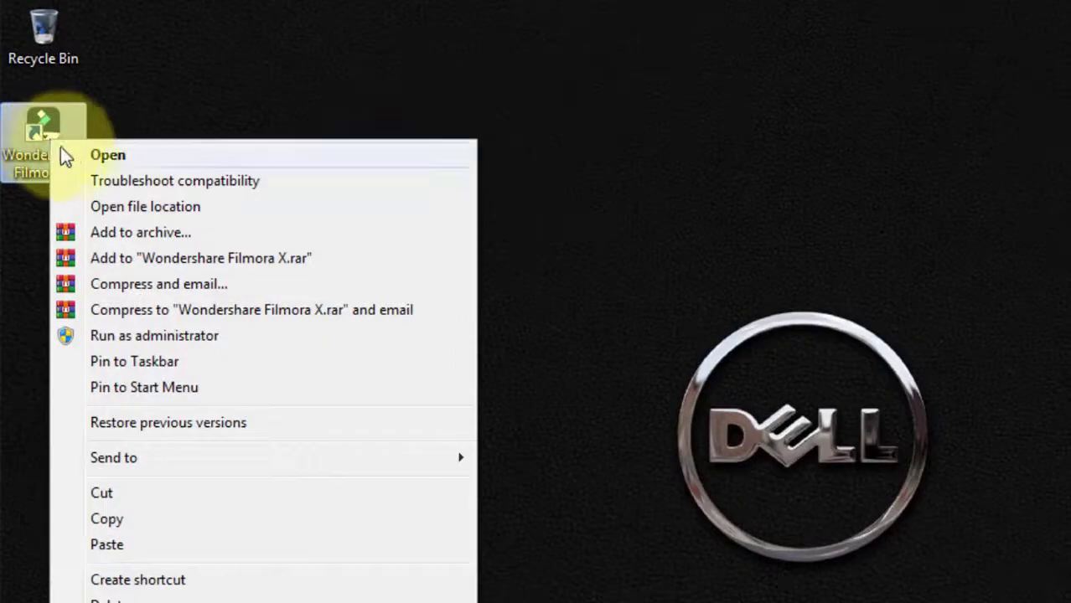
left_click(160, 203)
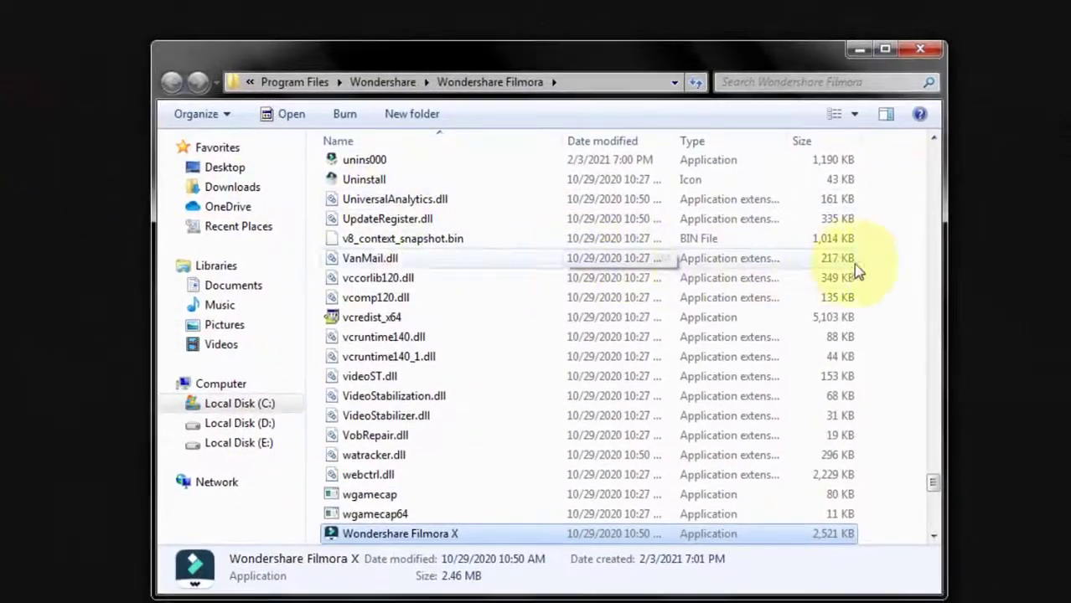
left_click(901, 270)
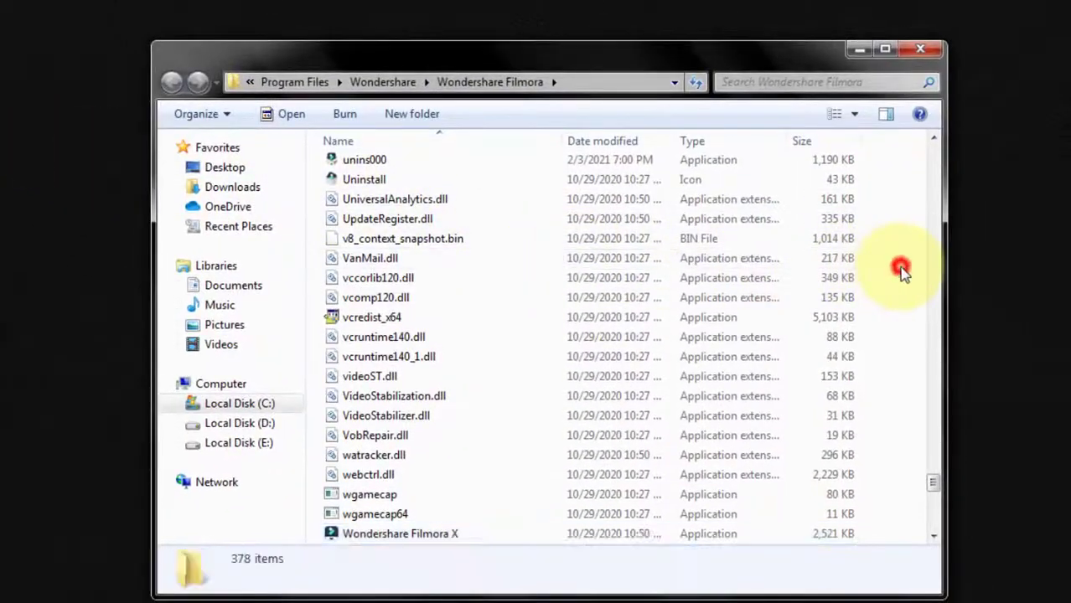
left_click(619, 83)
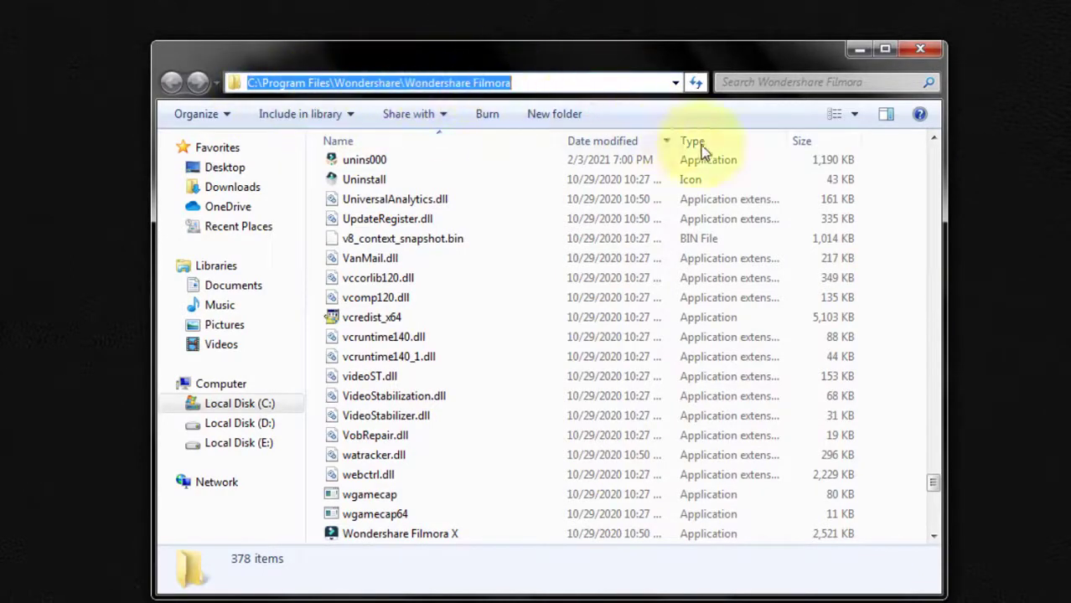
left_click(906, 218)
Paste the Fix files into the installation folder, replacing Wondershare Filmora X.exe and WsAP-Filmora.dll, and close the folder.
right_click(883, 218)
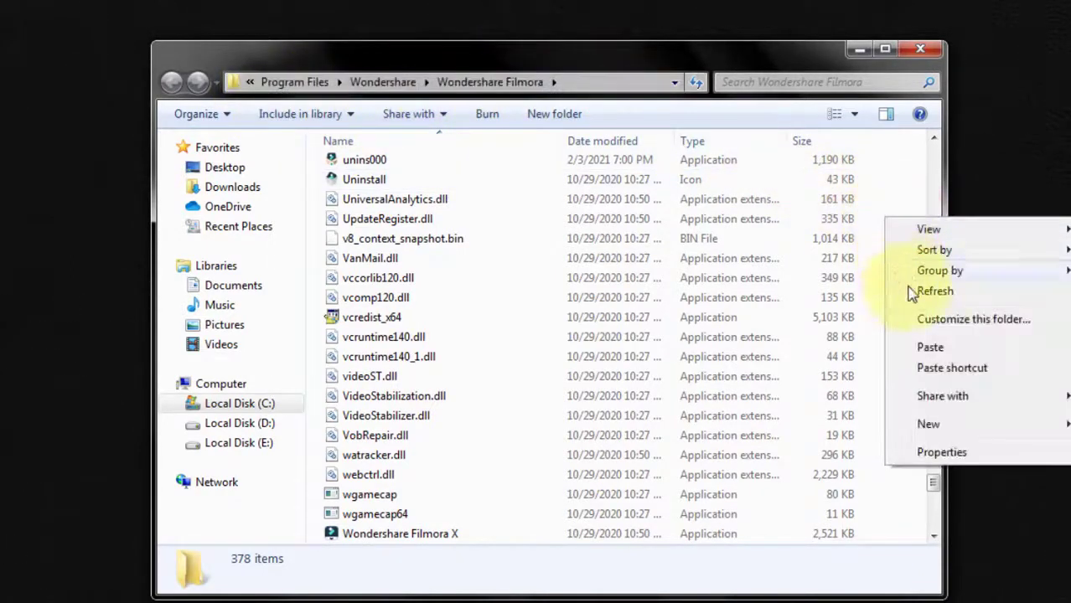
left_click(931, 350)
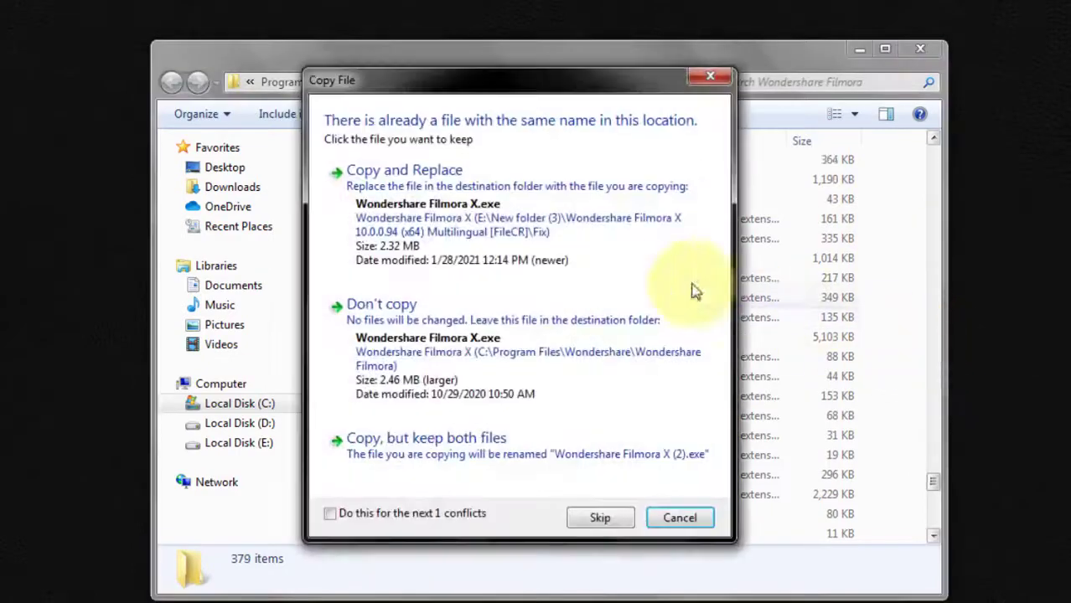
left_click(453, 220)
left_click(455, 210)
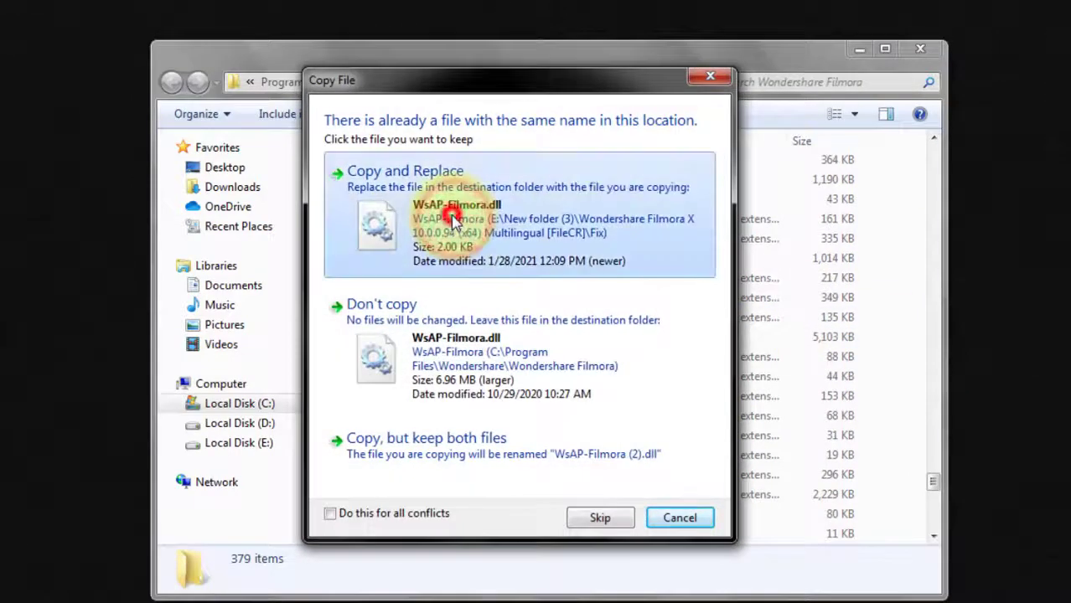
left_click(920, 50)
Refresh the desktop and launch Wondershare Filmora X from its shortcut.
right_click(296, 157)
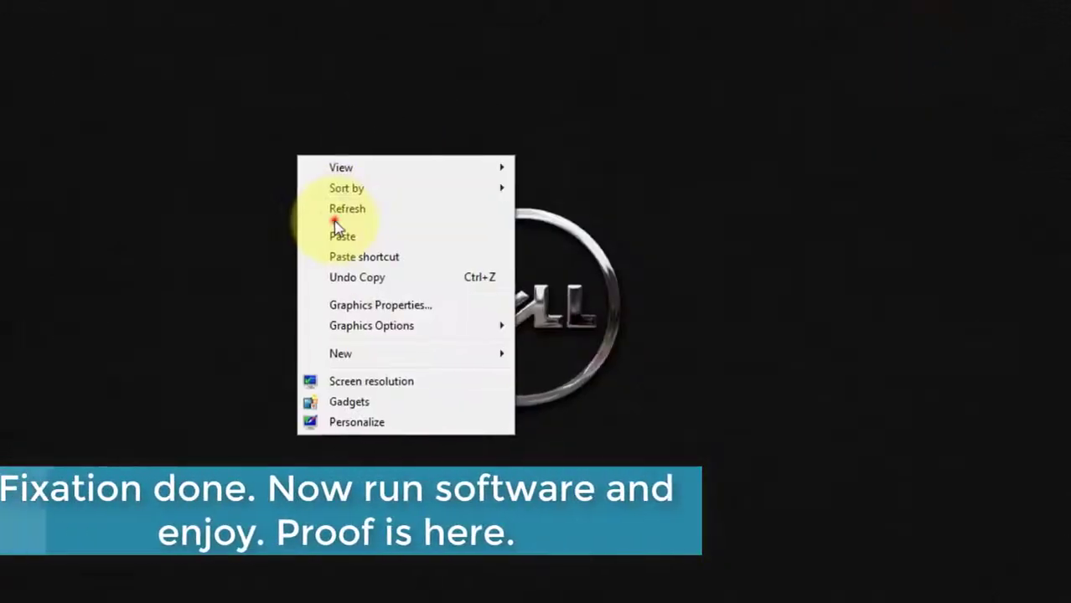
left_click(363, 210)
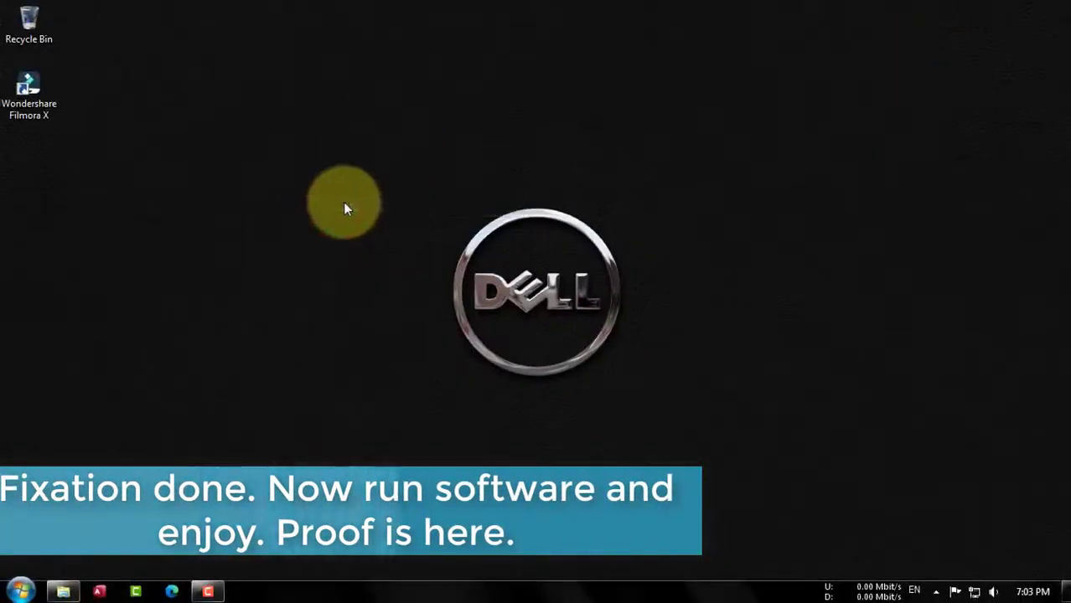
right_click(32, 90)
left_click(55, 93)
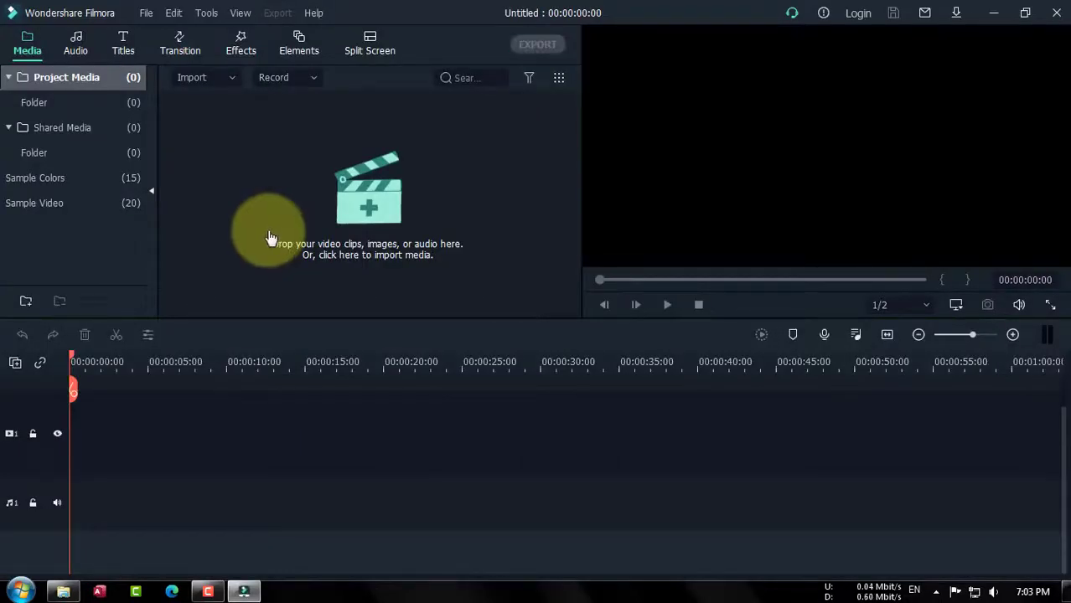
Import all eight sample pictures, from Chrysanthemum to Tulips, and add them together to a new timeline track.
left_click(342, 209)
left_click_drag(471, 283, 151, 134)
left_click(397, 350)
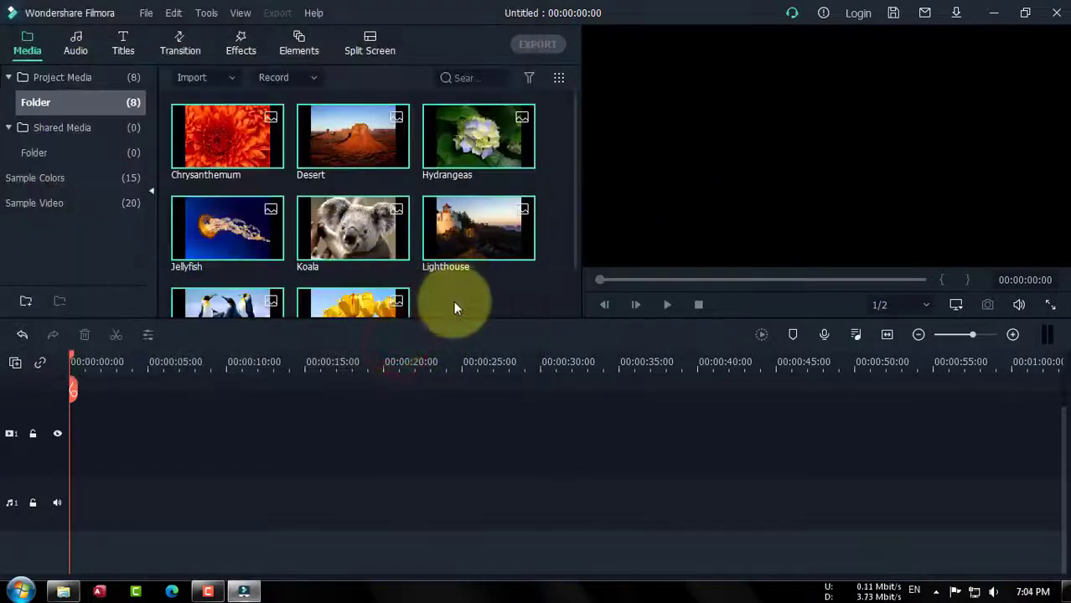
right_click(433, 226)
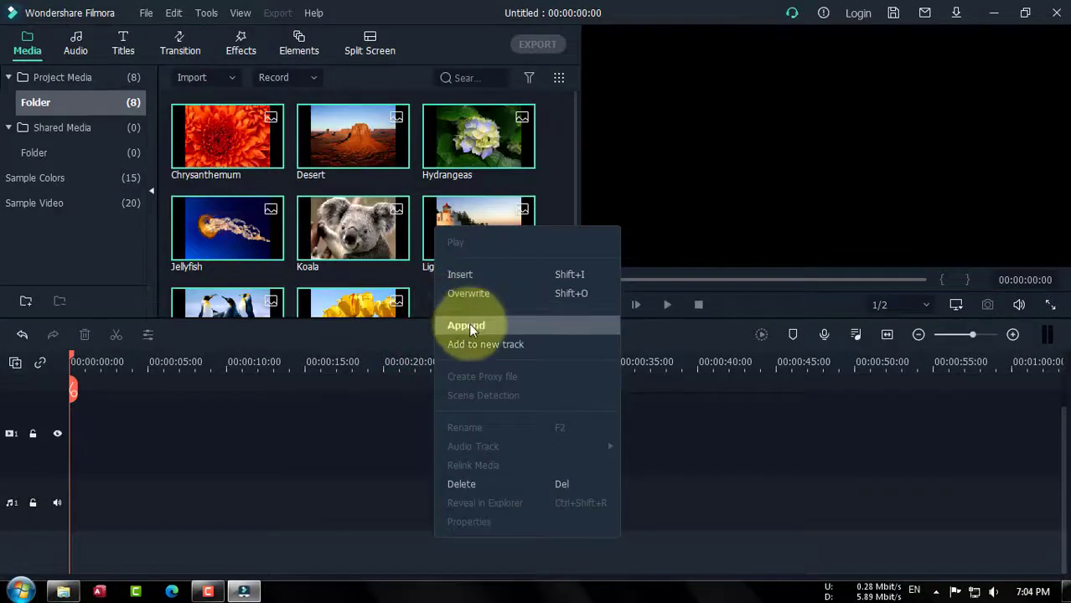
left_click(472, 345)
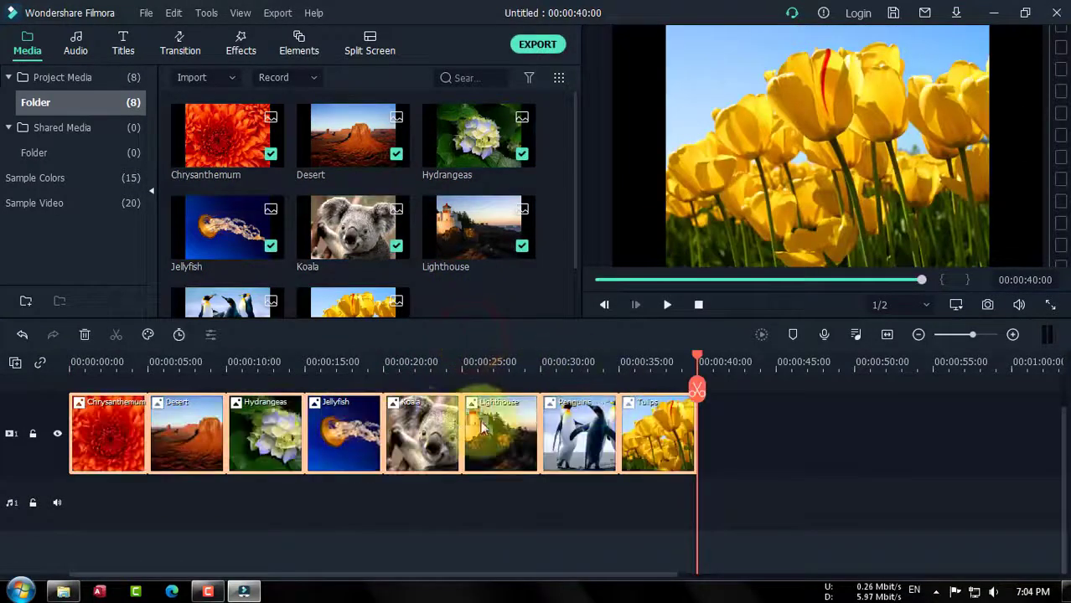
Apply random transitions to all the selected picture clips on the timeline.
left_click(183, 48)
right_click(355, 144)
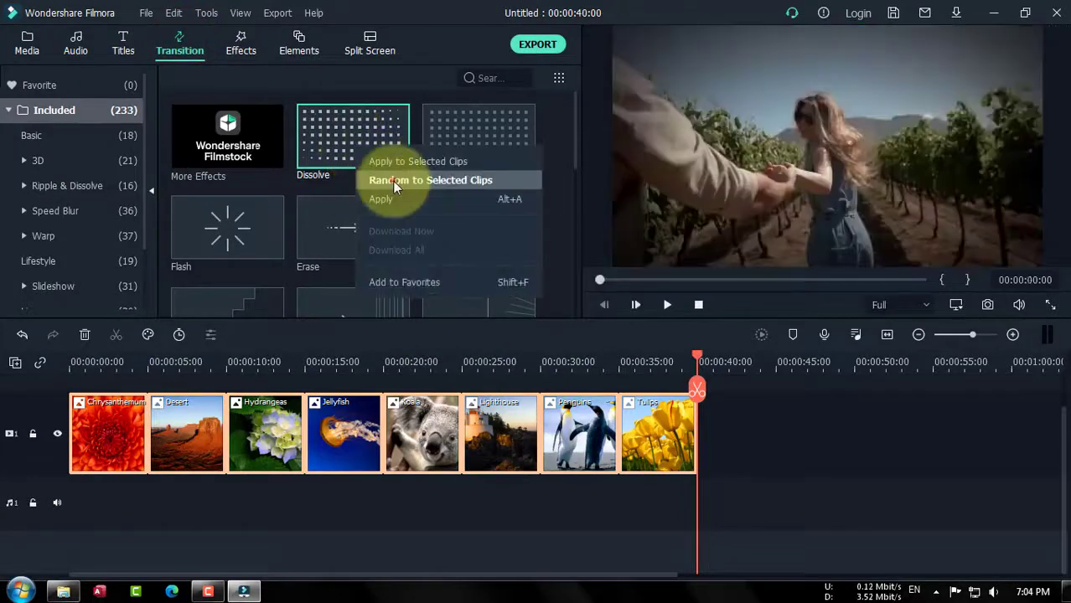
left_click(393, 181)
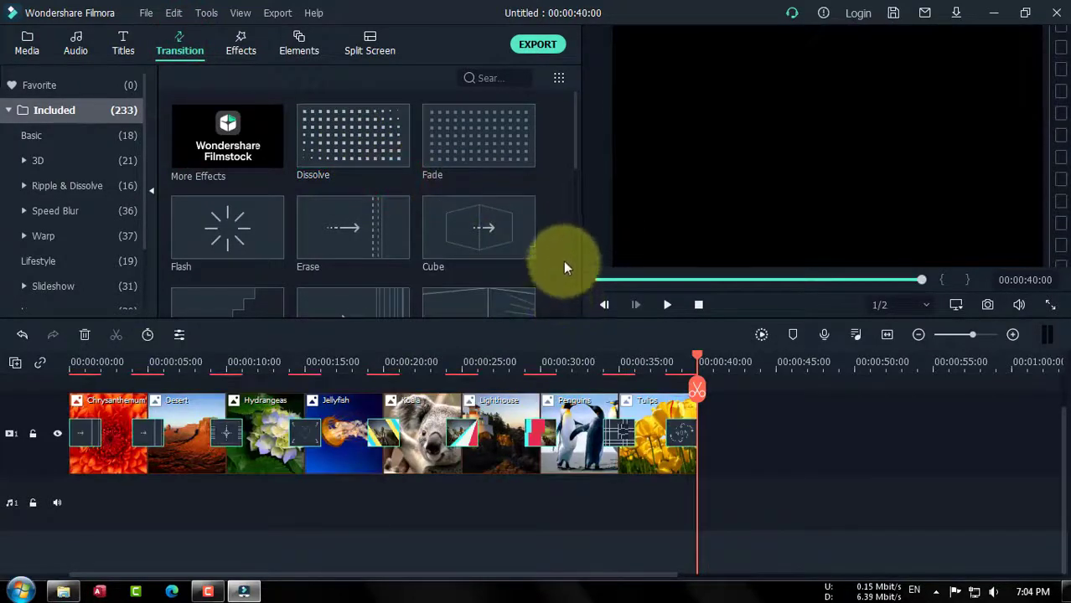
Open the settings of the local MP4 export and set the video resolution to 1280x720.
left_click(542, 49)
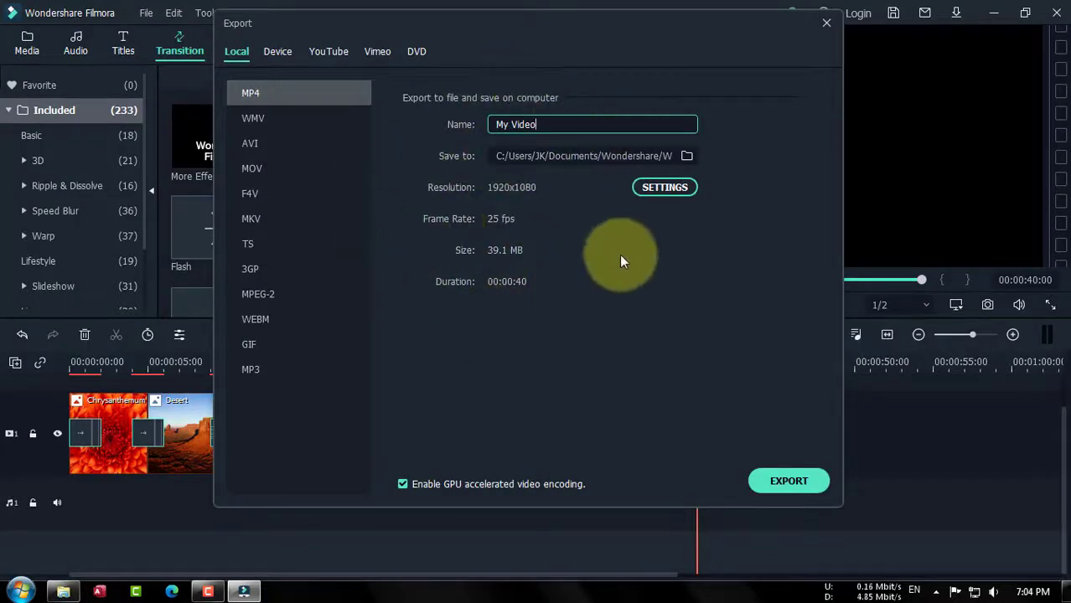
triple_click(568, 122)
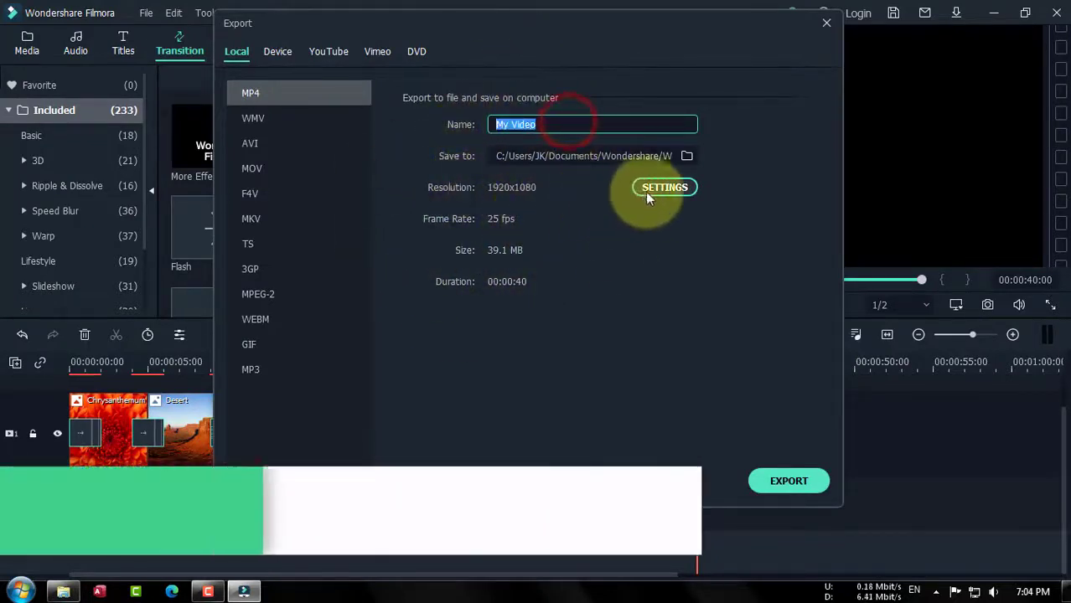
left_click(651, 186)
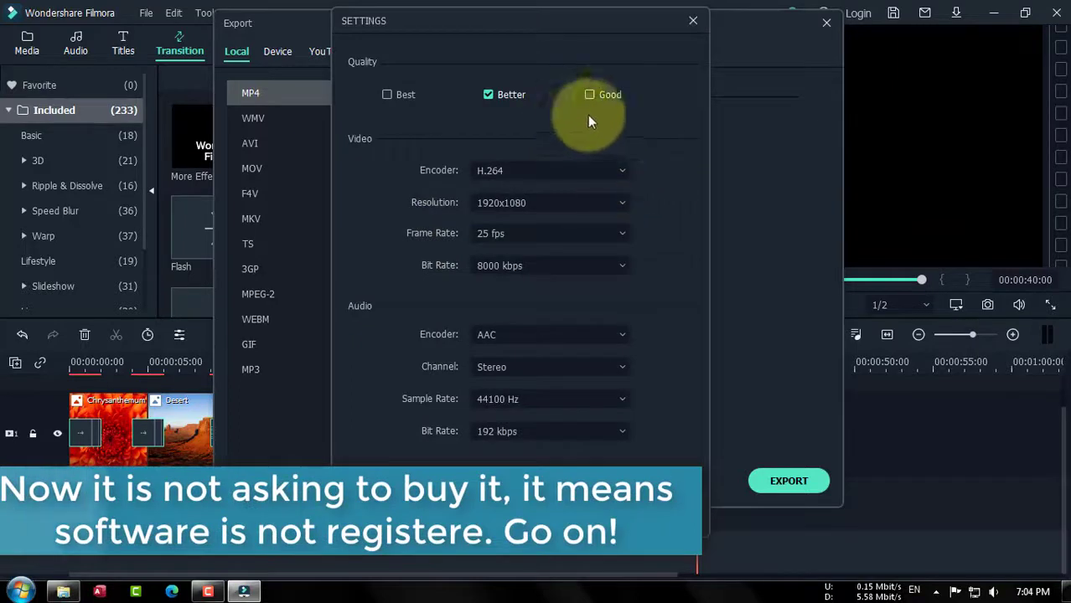
left_click(607, 95)
left_click(600, 199)
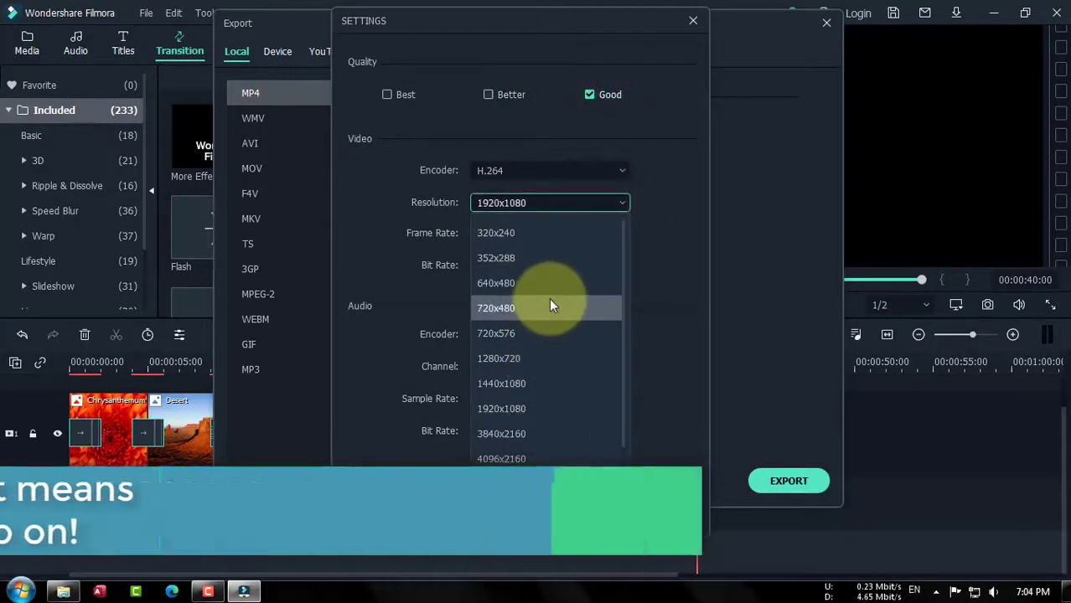
left_click(532, 356)
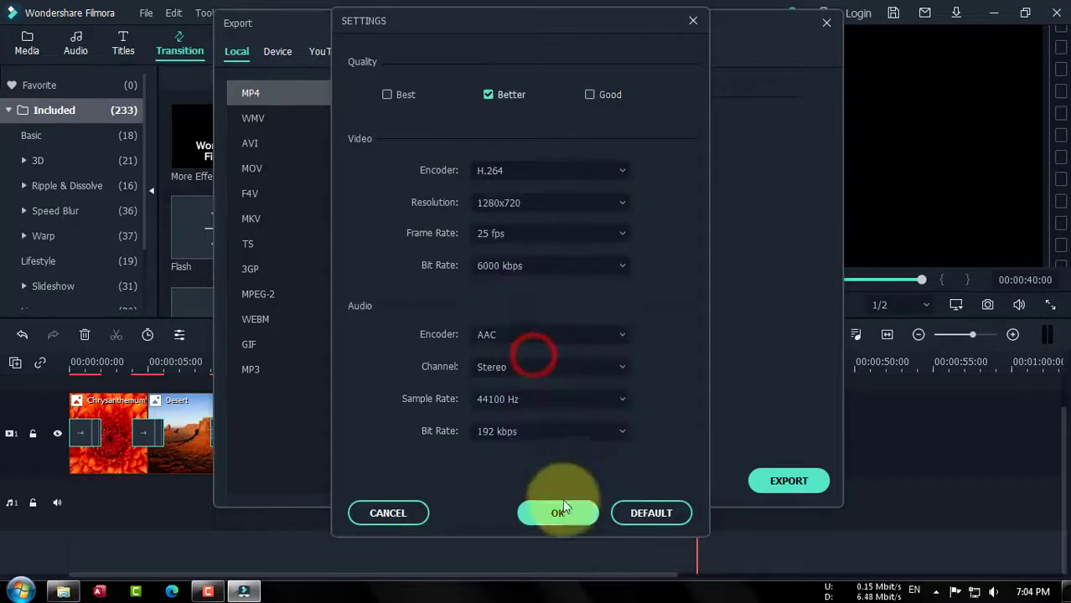
Set the export quality to Good, choose a lower video bit rate and accept the settings.
left_click(612, 94)
left_click(587, 259)
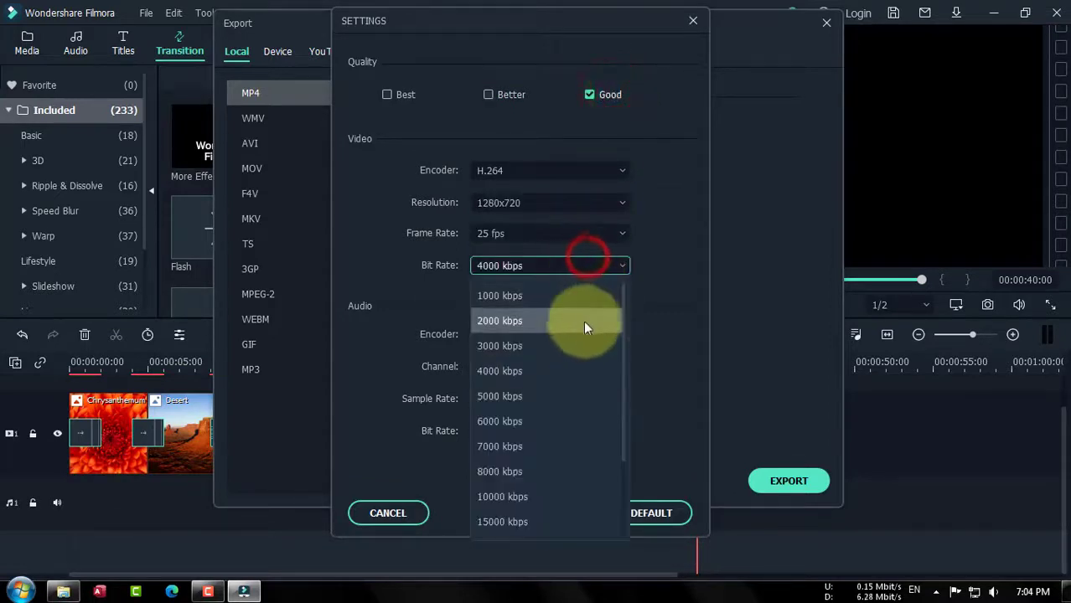
left_click(583, 325)
left_click(573, 513)
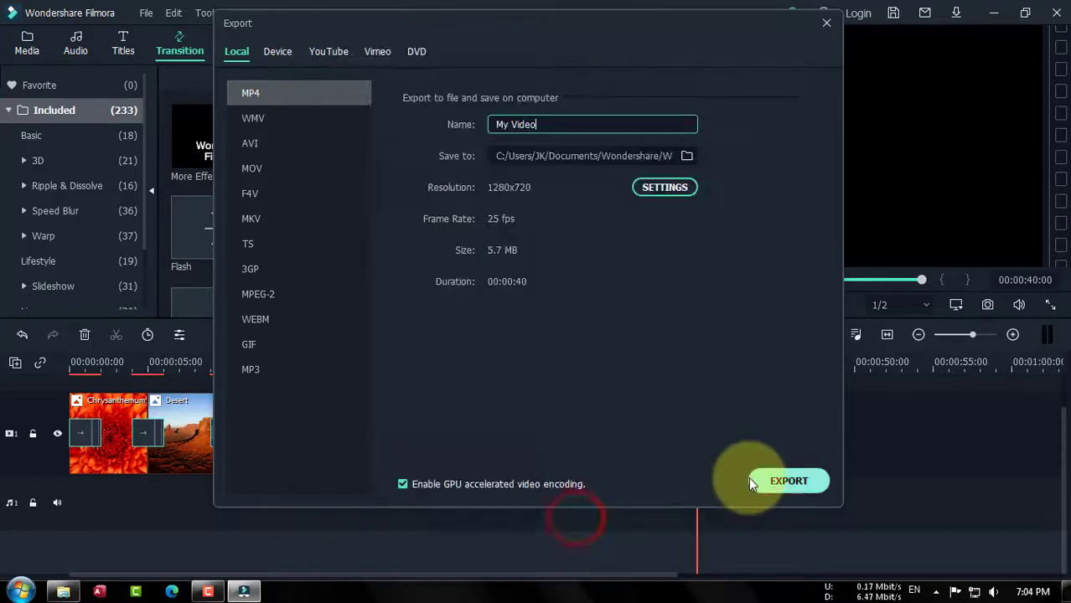
Start exporting the project as MP4 and abort the export before it finishes.
left_click(751, 484)
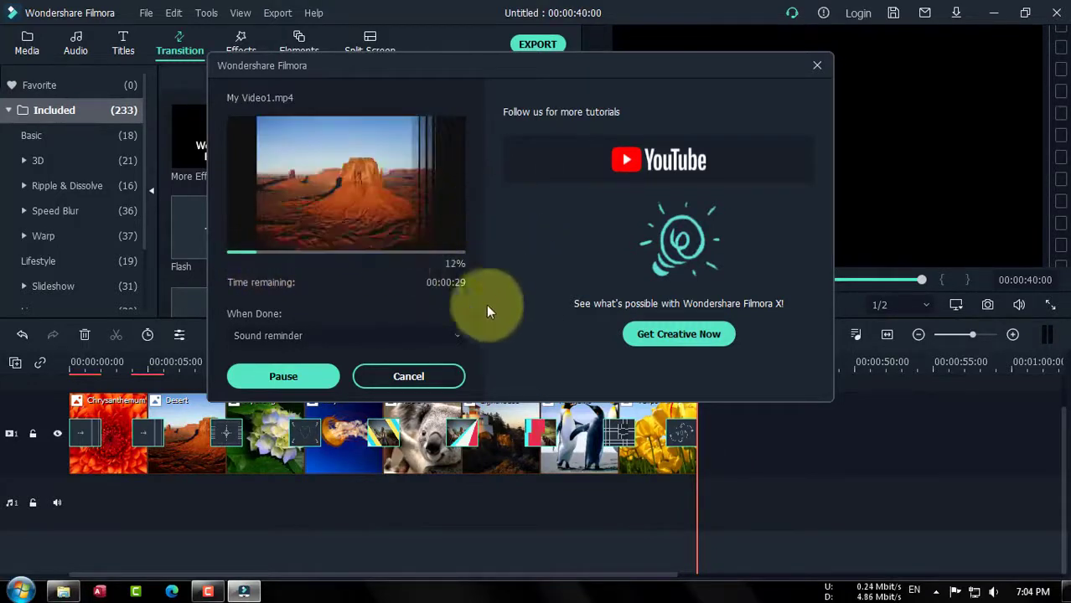
left_click(419, 380)
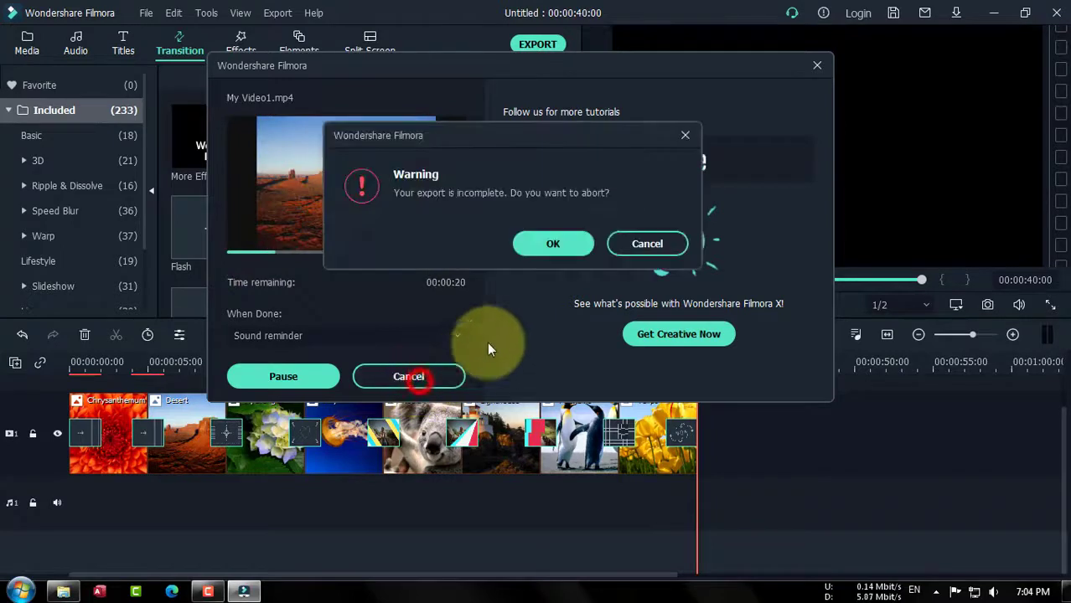
left_click(553, 242)
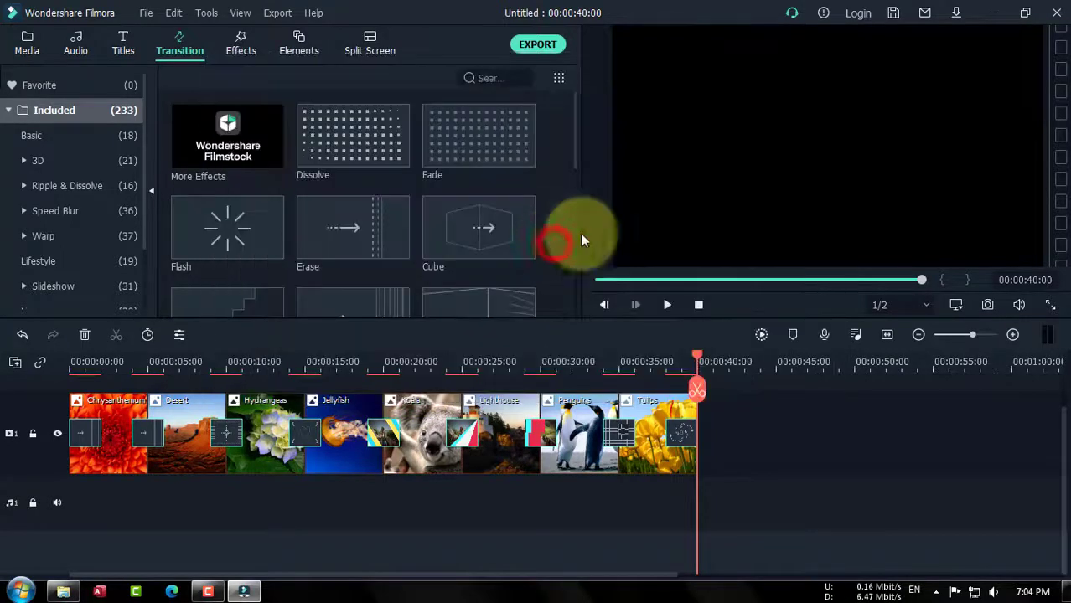
Quit Filmora and refresh the desktop.
left_click(1054, 15)
left_click(663, 294)
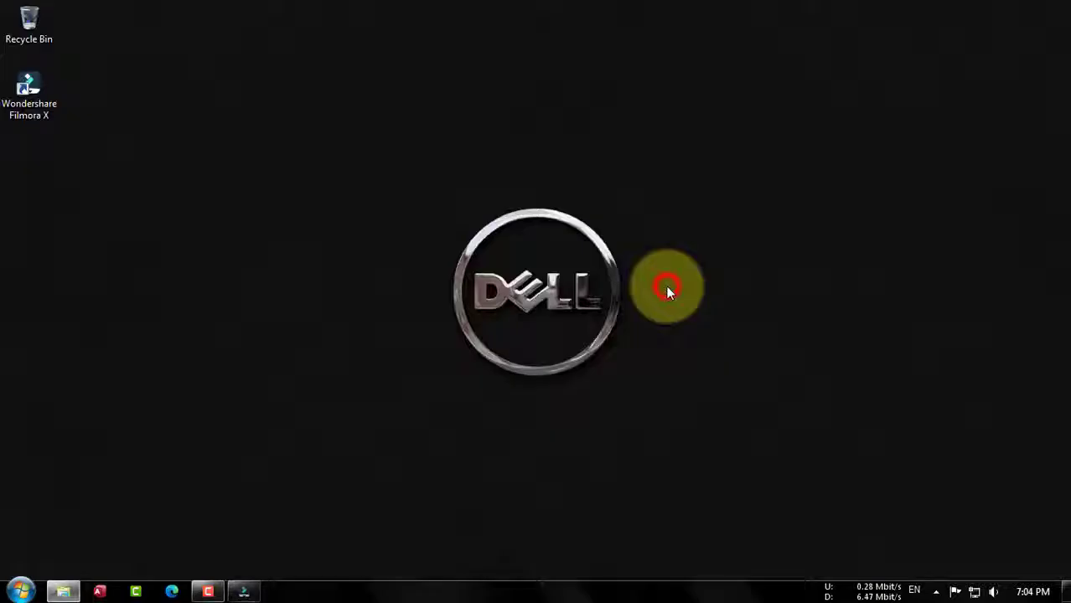
right_click(342, 234)
left_click(400, 279)
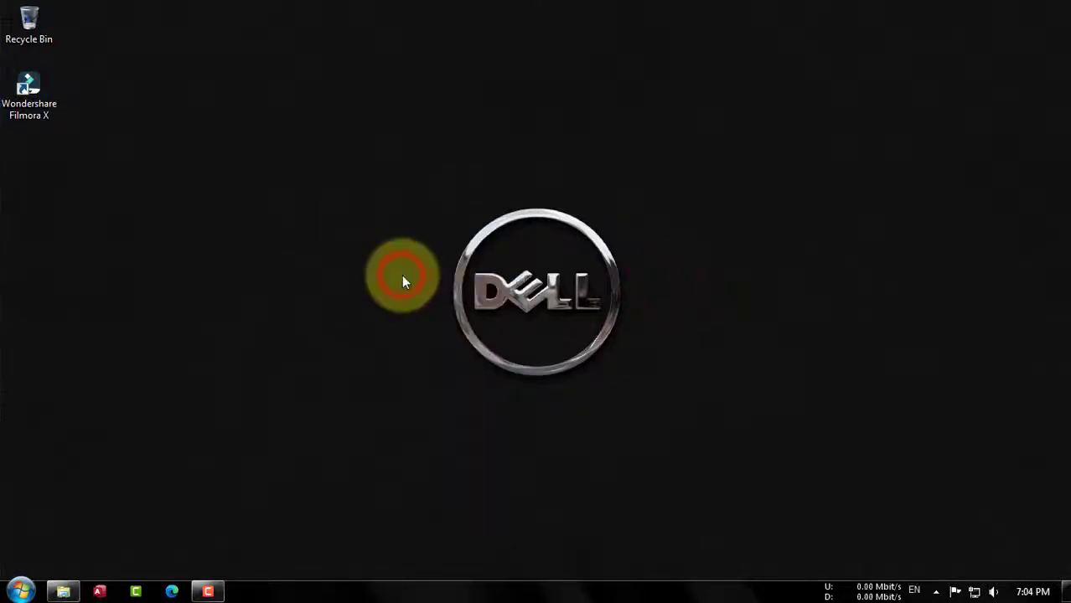